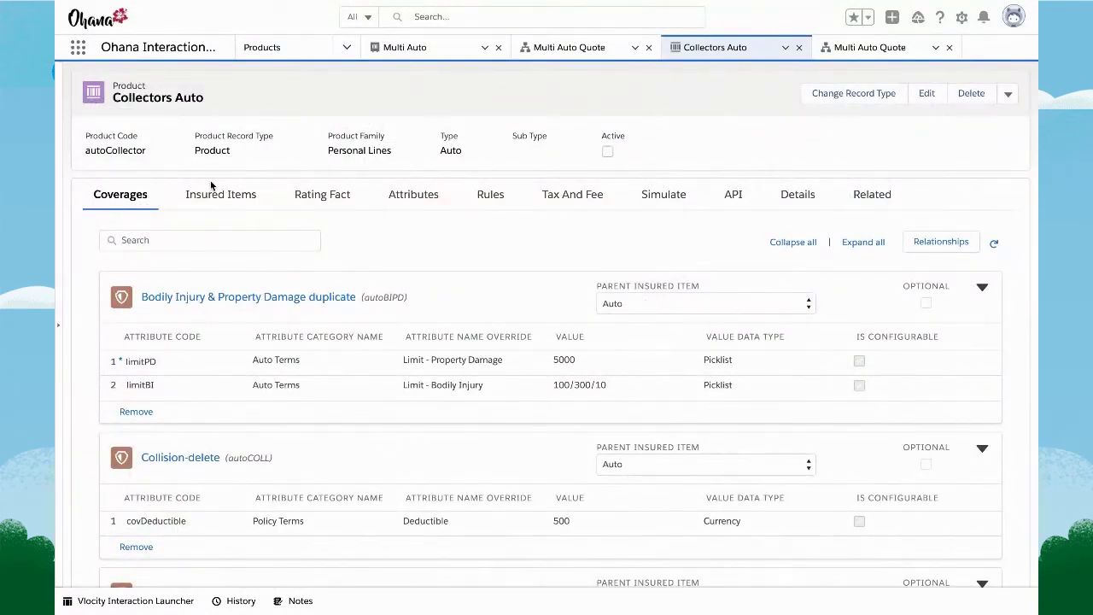
# Review the Collectors Auto product's coverages, insured items, underwriting rules and the InsProductService.getRatedProducts API definition
pyautogui.scroll(-1, 211, 185)
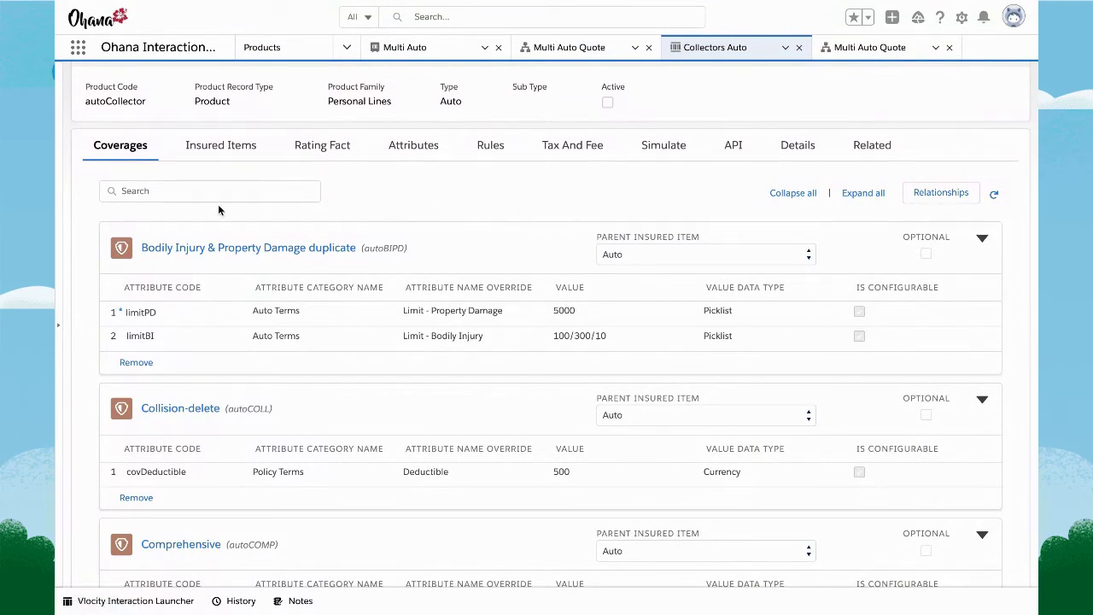
pyautogui.click(224, 146)
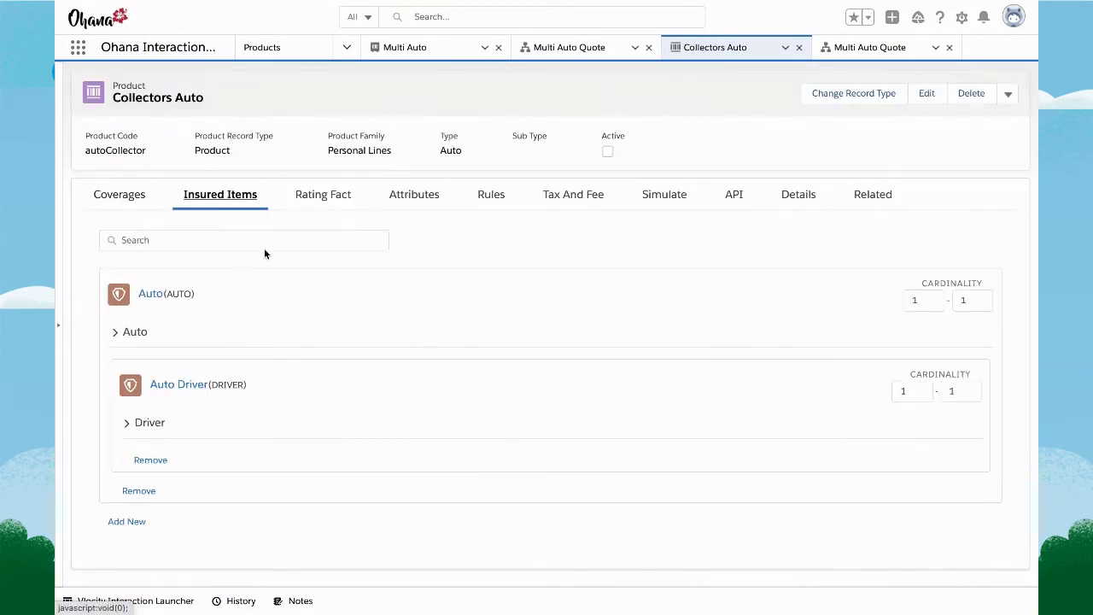
pyautogui.click(495, 196)
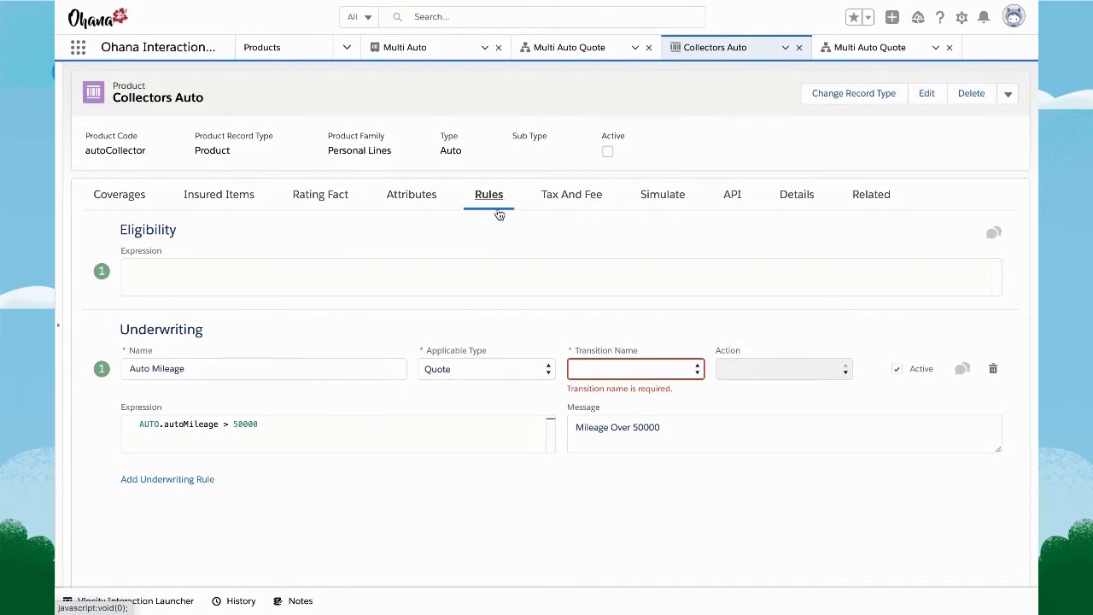
pyautogui.click(733, 197)
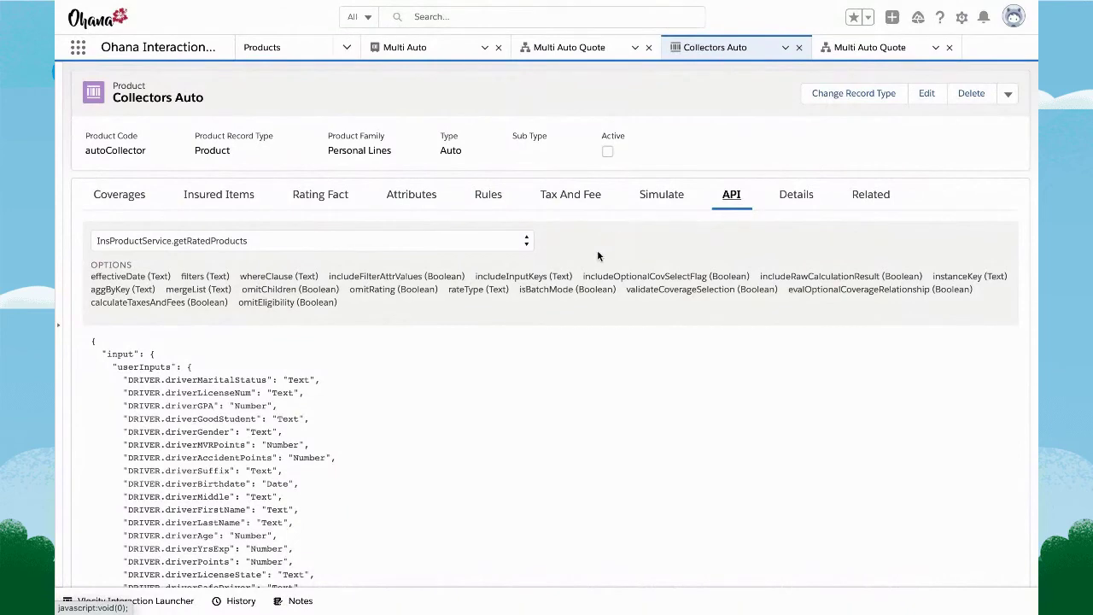
pyautogui.scroll(-1, 584, 314)
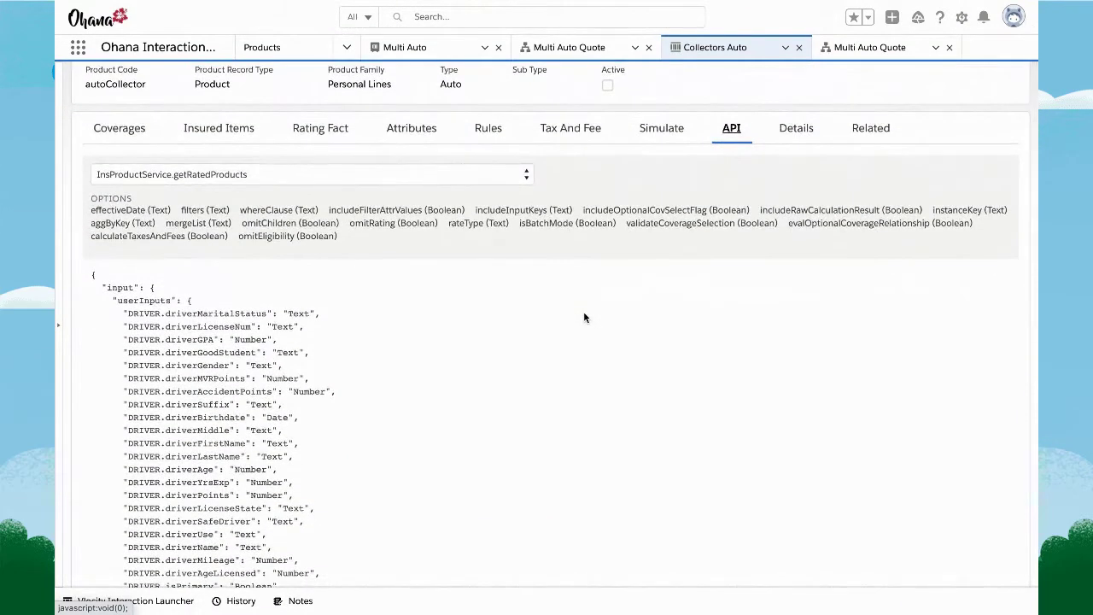
pyautogui.scroll(1, 585, 318)
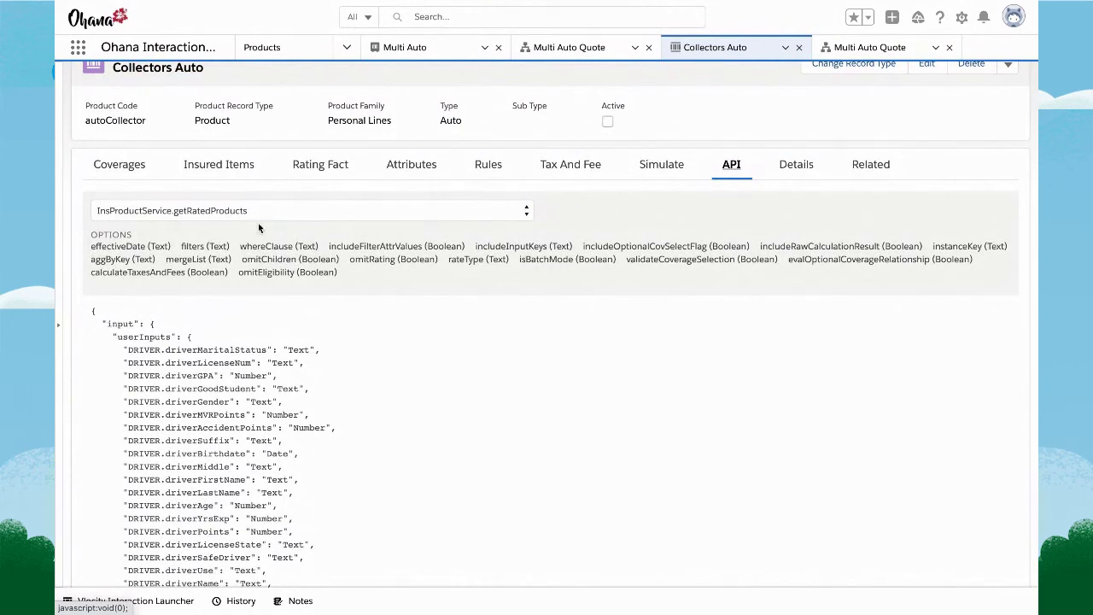
# Add the Rental Car coverage with code autoRental to the Collectors Auto product, finding it with the search term "rental"
pyautogui.click(128, 165)
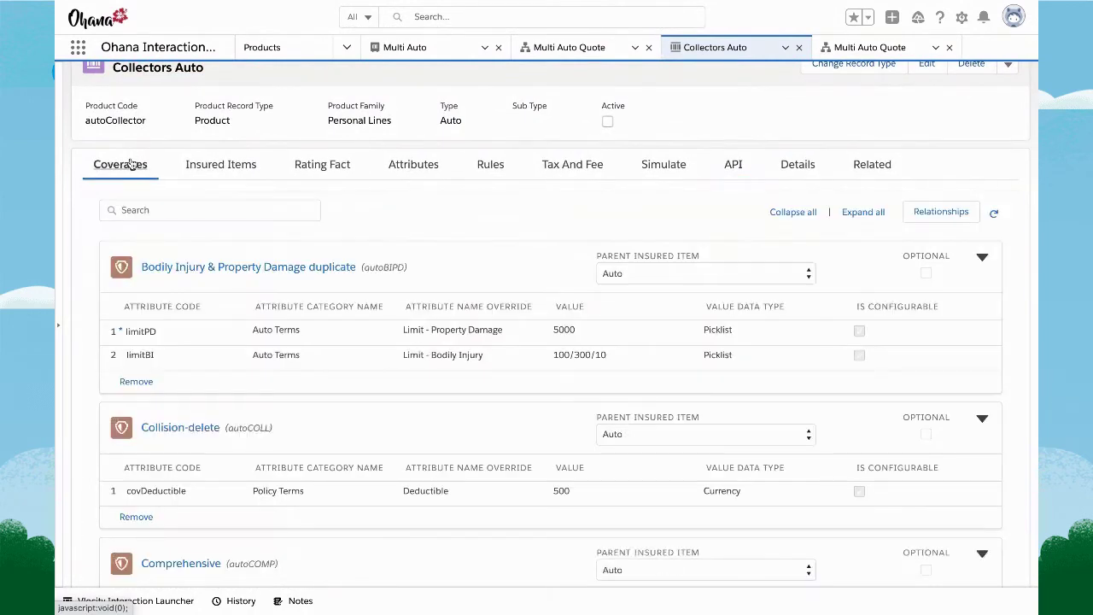
pyautogui.scroll(-3, 152, 184)
pyautogui.scroll(-5, 151, 184)
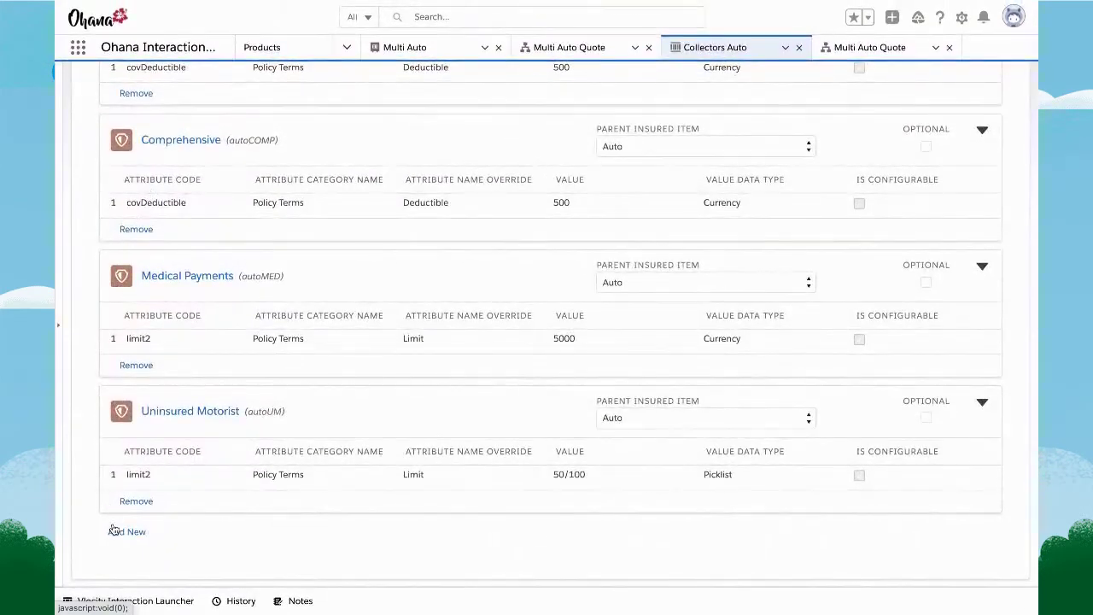
pyautogui.click(127, 532)
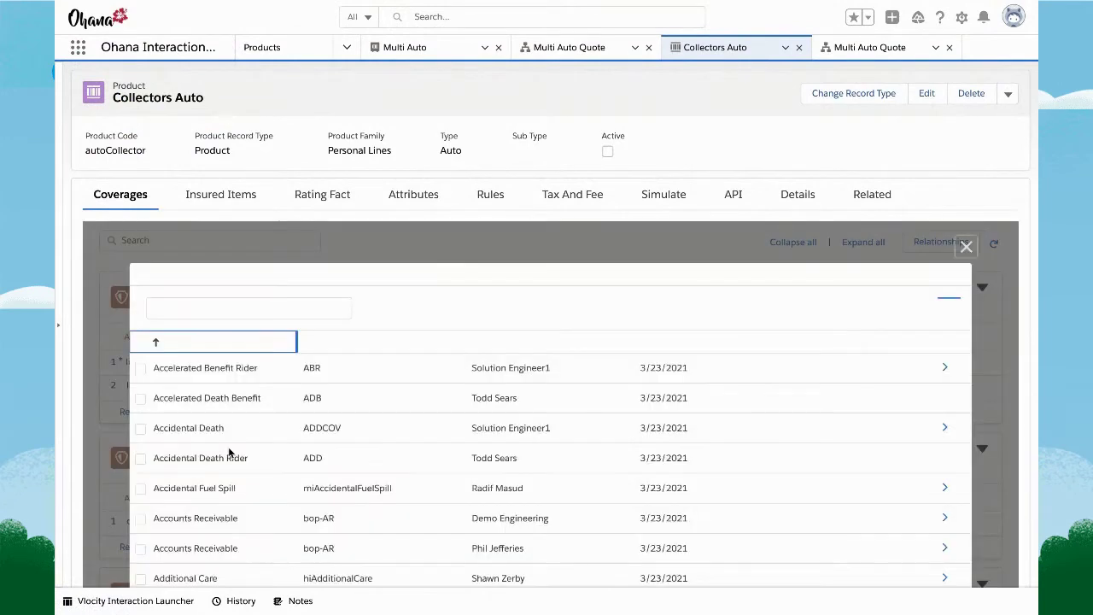
pyautogui.click(182, 308)
pyautogui.write('r')
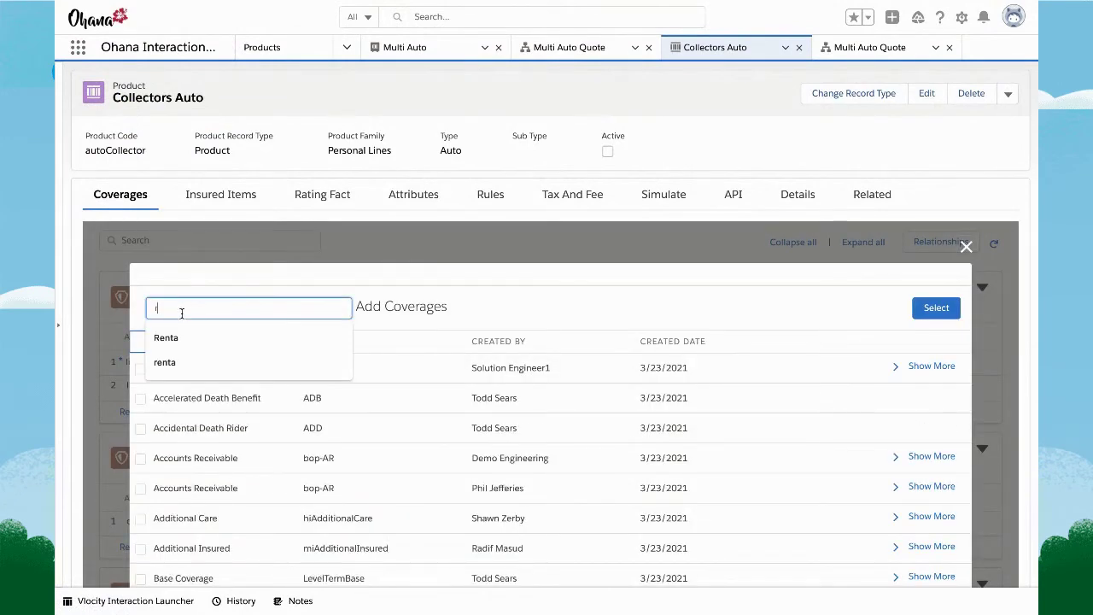
pyautogui.write('ental')
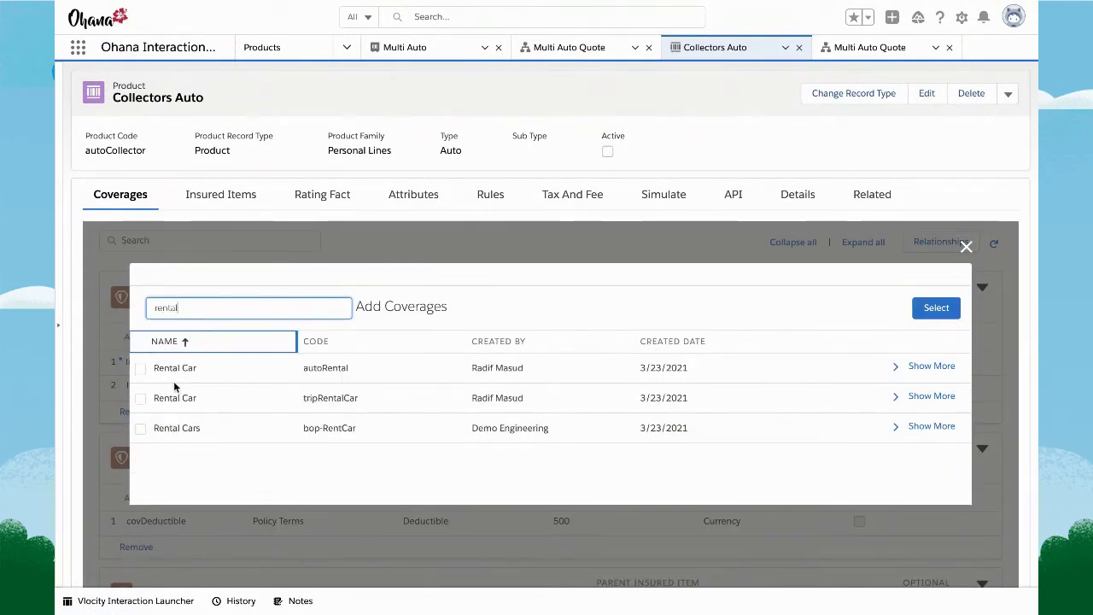
pyautogui.click(140, 368)
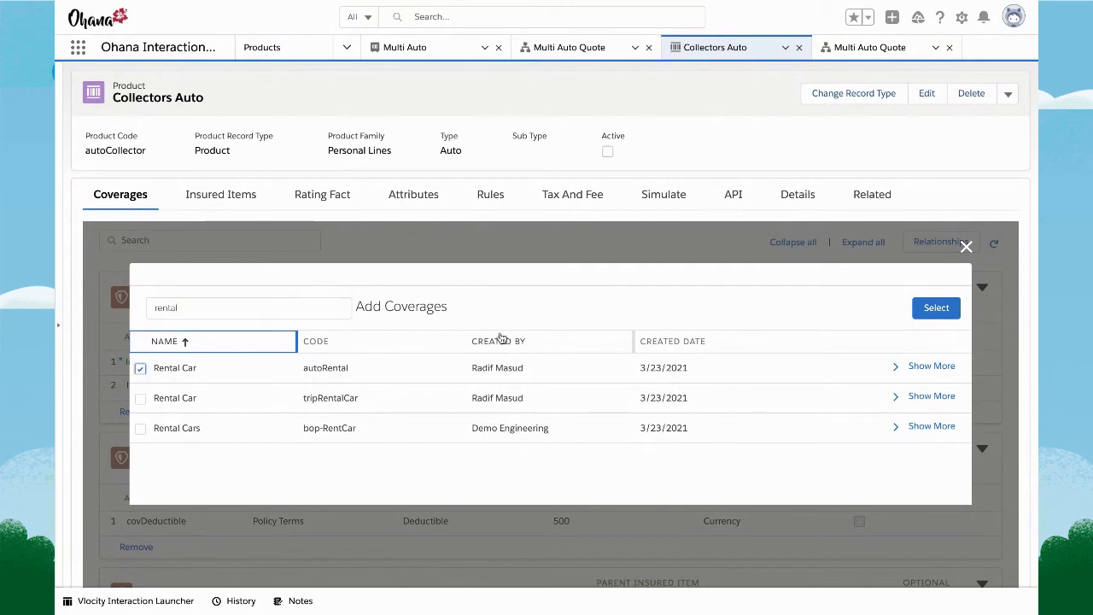
pyautogui.click(937, 307)
# Mark the Rental Car coverage of the Collectors Auto product as optional
pyautogui.scroll(-5, 669, 424)
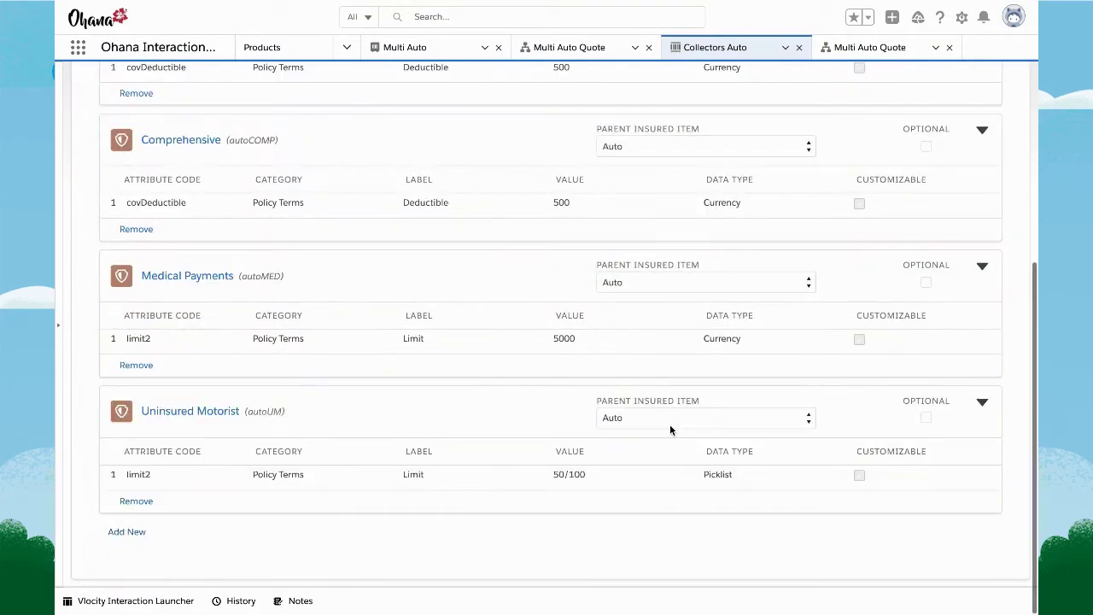
pyautogui.scroll(-2, 361, 484)
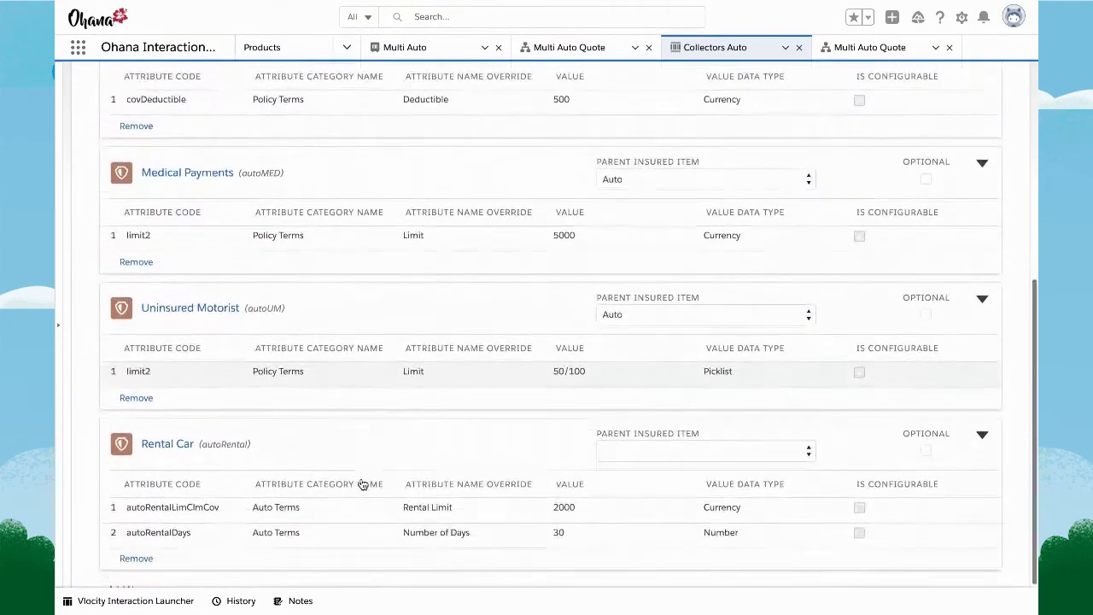
pyautogui.scroll(-1, 362, 484)
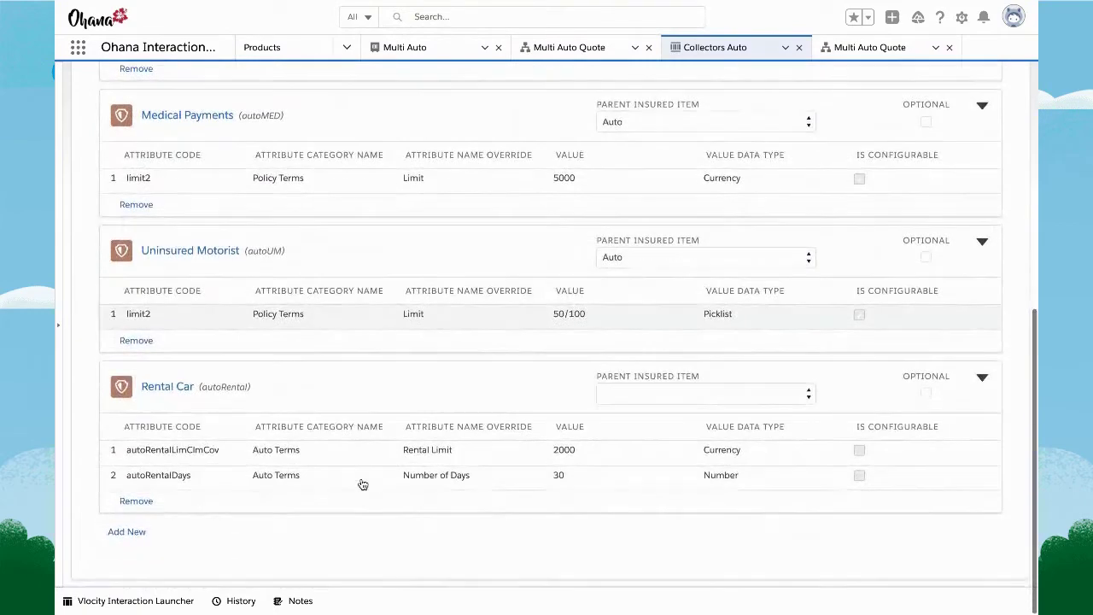
pyautogui.click(925, 393)
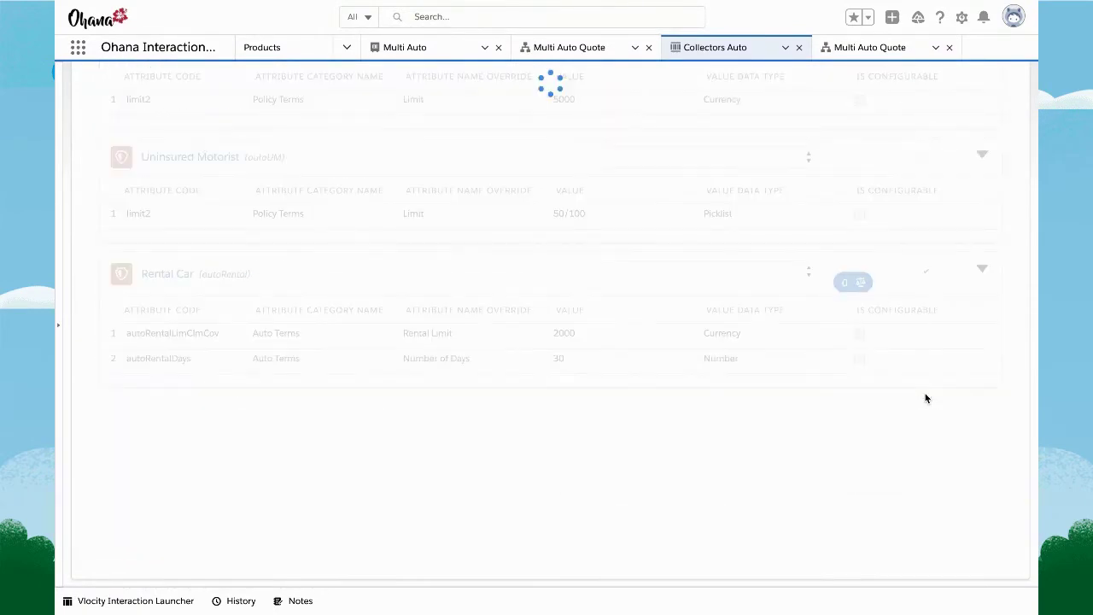
# Open the Rental Car coverage's rules and examine the eligibility, required coverage and default selected expressions
pyautogui.scroll(-1, 839, 481)
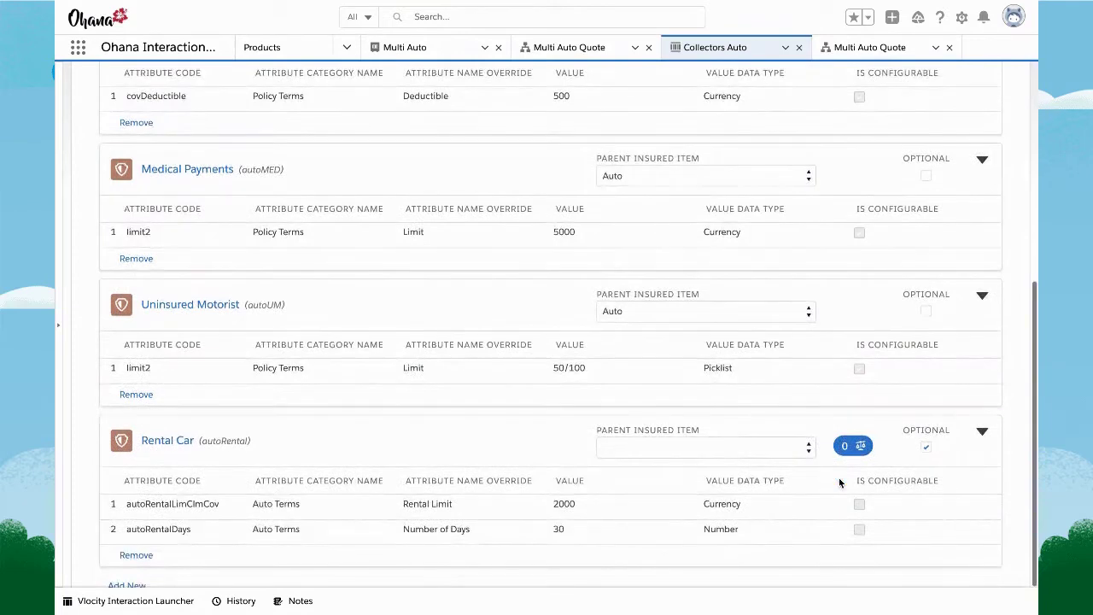
pyautogui.click(852, 445)
pyautogui.scroll(-2, 593, 498)
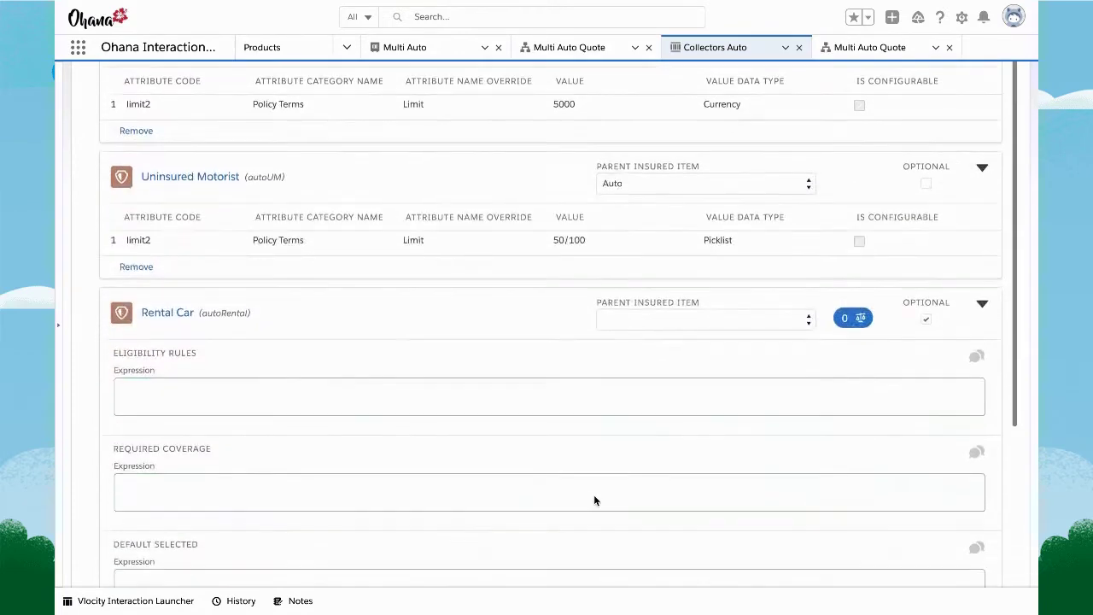
pyautogui.scroll(-1, 593, 500)
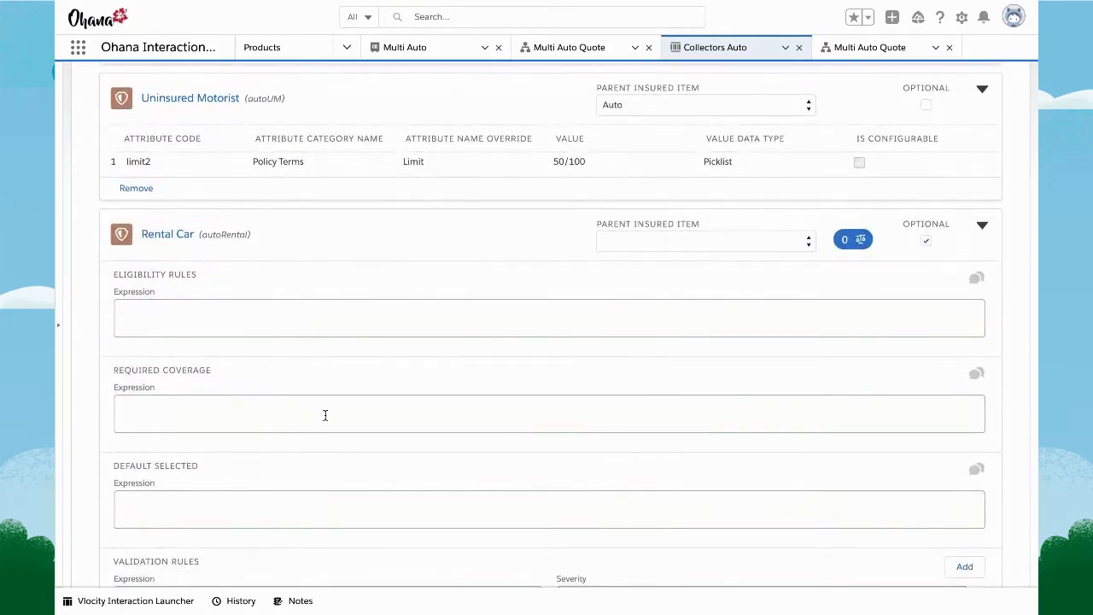
pyautogui.scroll(8, 467, 455)
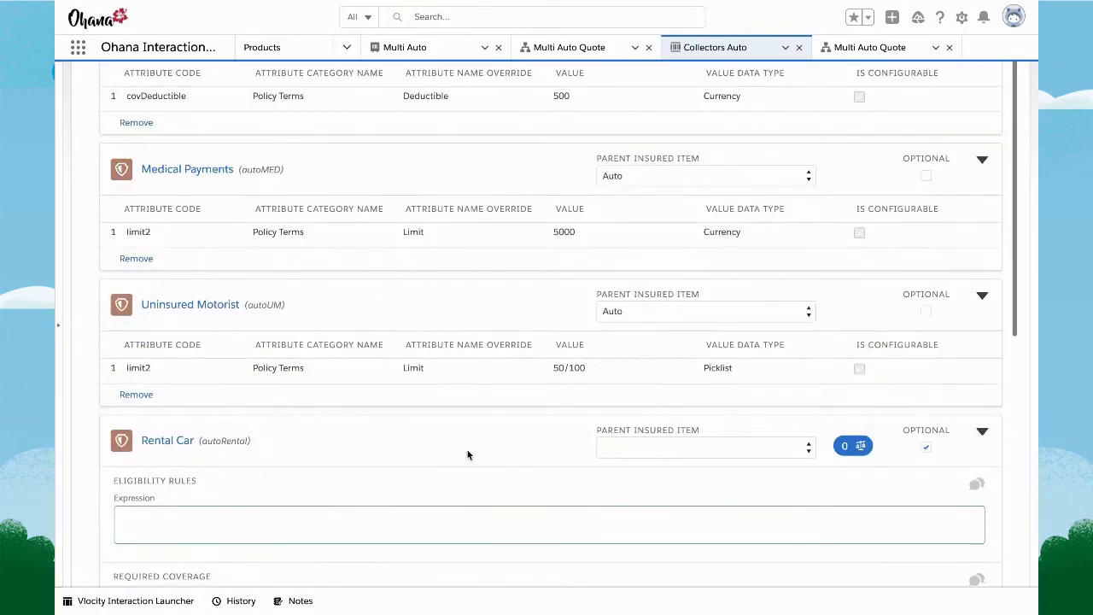
pyautogui.scroll(2, 467, 455)
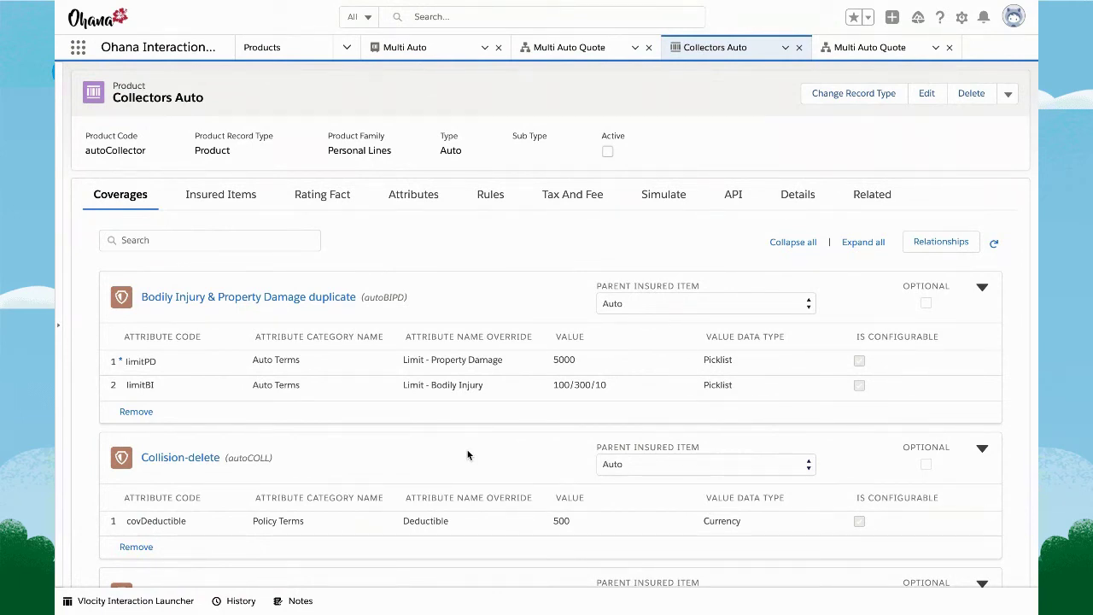
# Switch to the Multi Auto Quote OmniScript, version 14, and collapse its StepPrimaryDriverInfo step
pyautogui.click(847, 53)
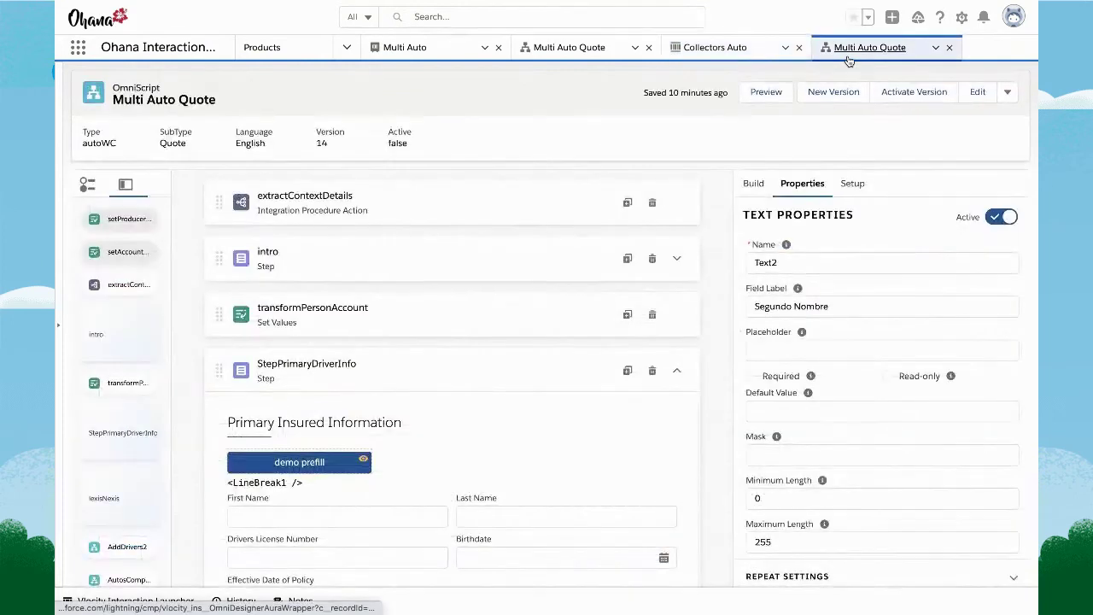
pyautogui.click(676, 371)
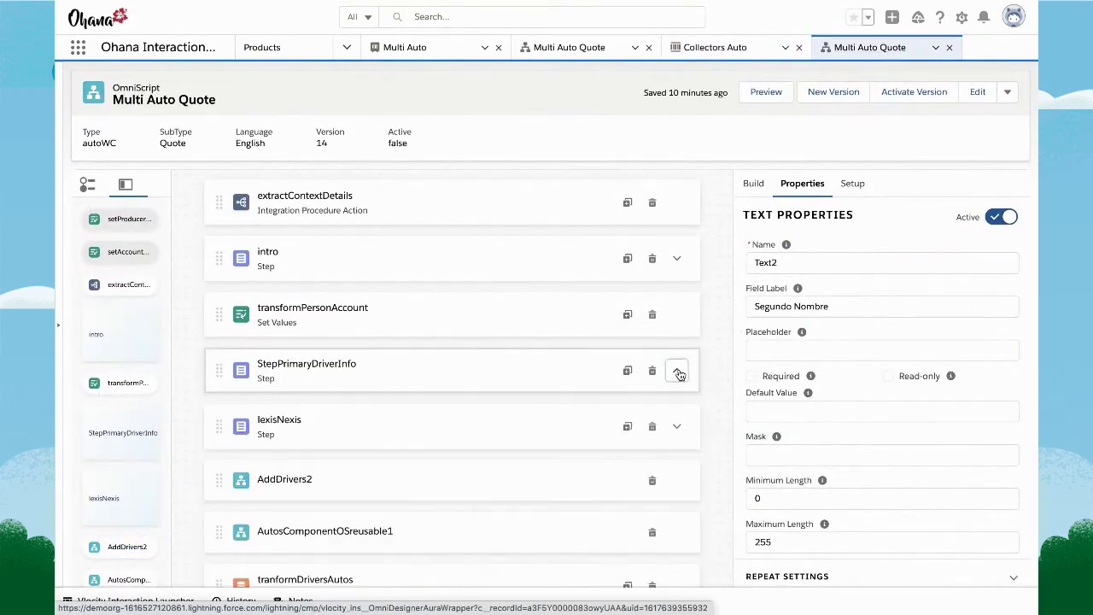
pyautogui.scroll(2, 678, 374)
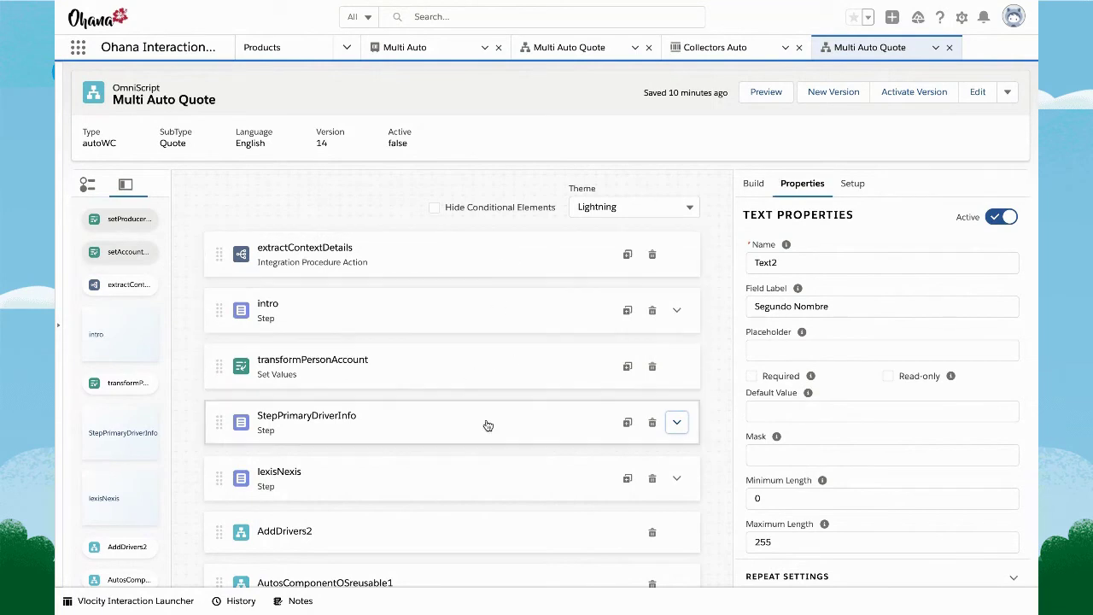
# Preview the Multi Auto Quote OmniScript as a Mobile device and then as Desktop
pyautogui.click(767, 94)
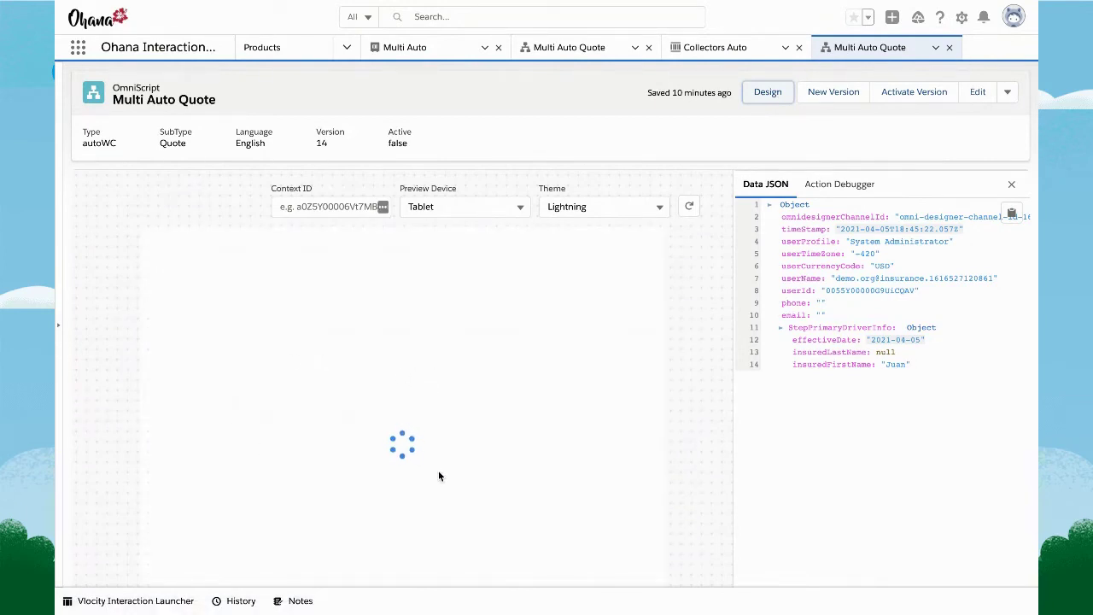
pyautogui.click(513, 208)
pyautogui.click(471, 281)
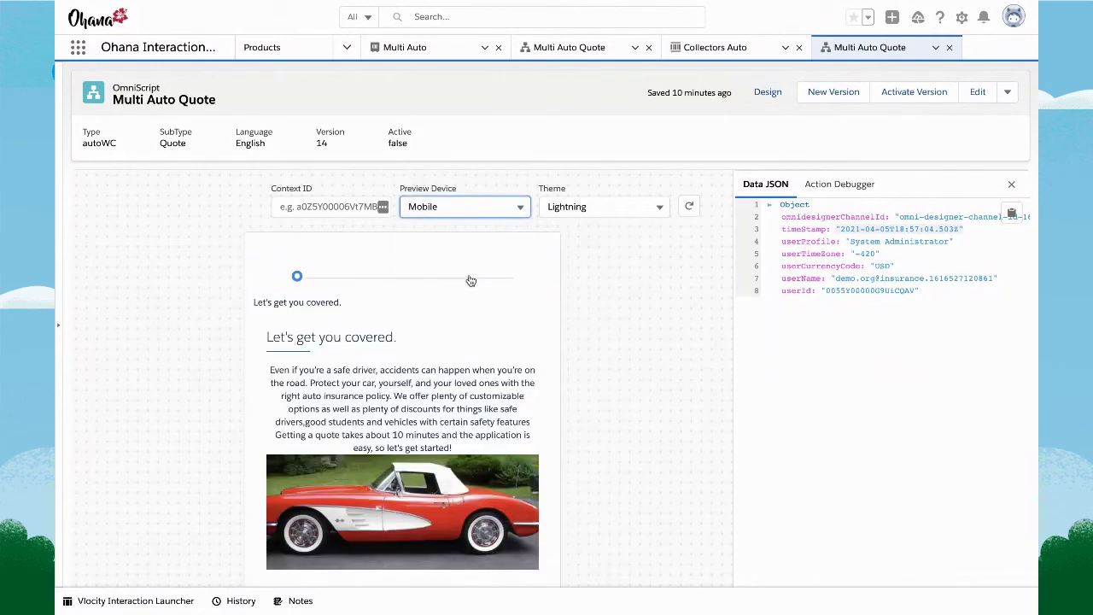
pyautogui.click(513, 207)
pyautogui.click(480, 233)
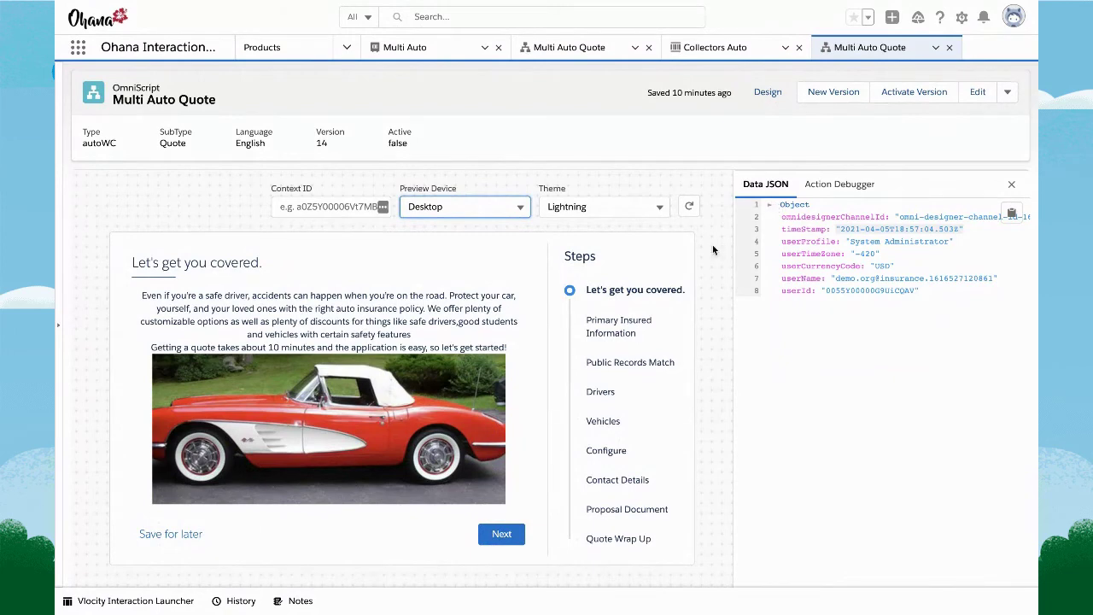
pyautogui.click(513, 206)
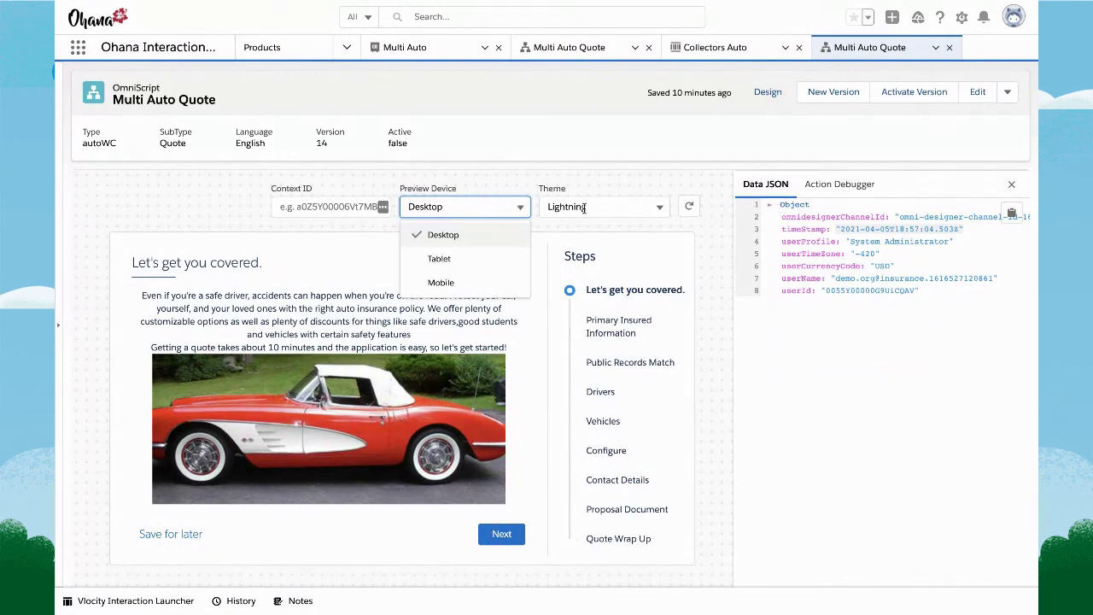
# Advance the preview to Primary Insured Information, enter the insured's first name and check it in the Data JSON
pyautogui.click(501, 534)
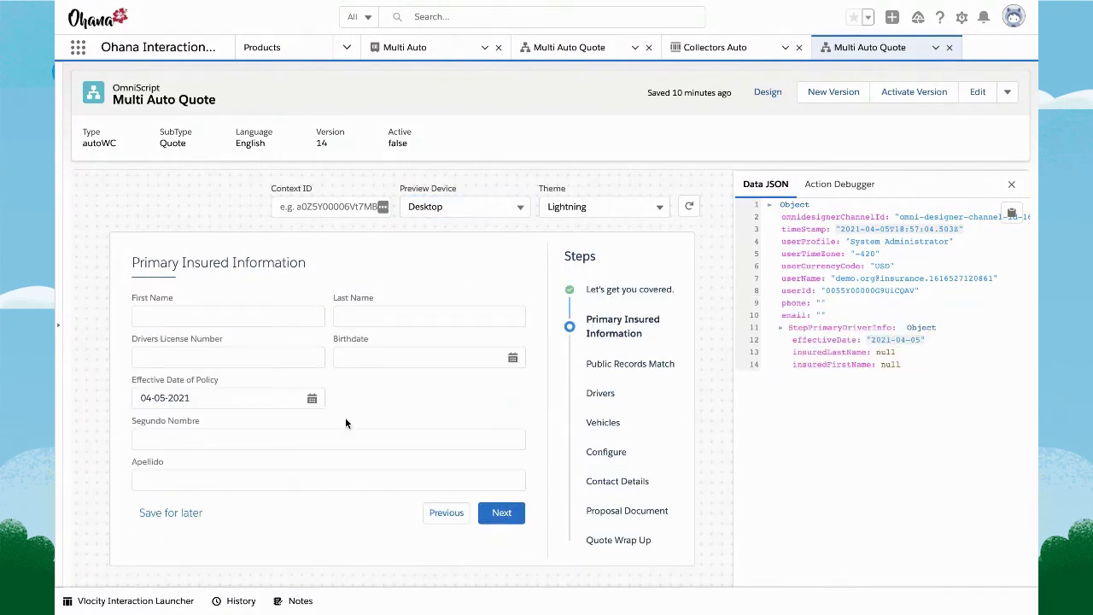
pyautogui.click(276, 312)
pyautogui.write('Juan')
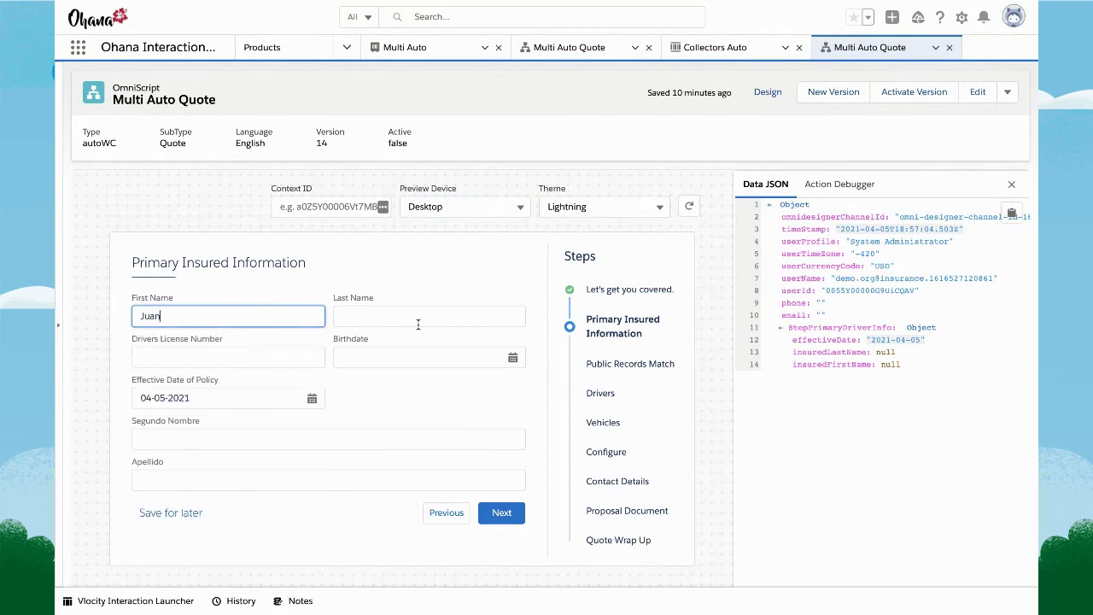
pyautogui.click(389, 358)
pyautogui.click(898, 371)
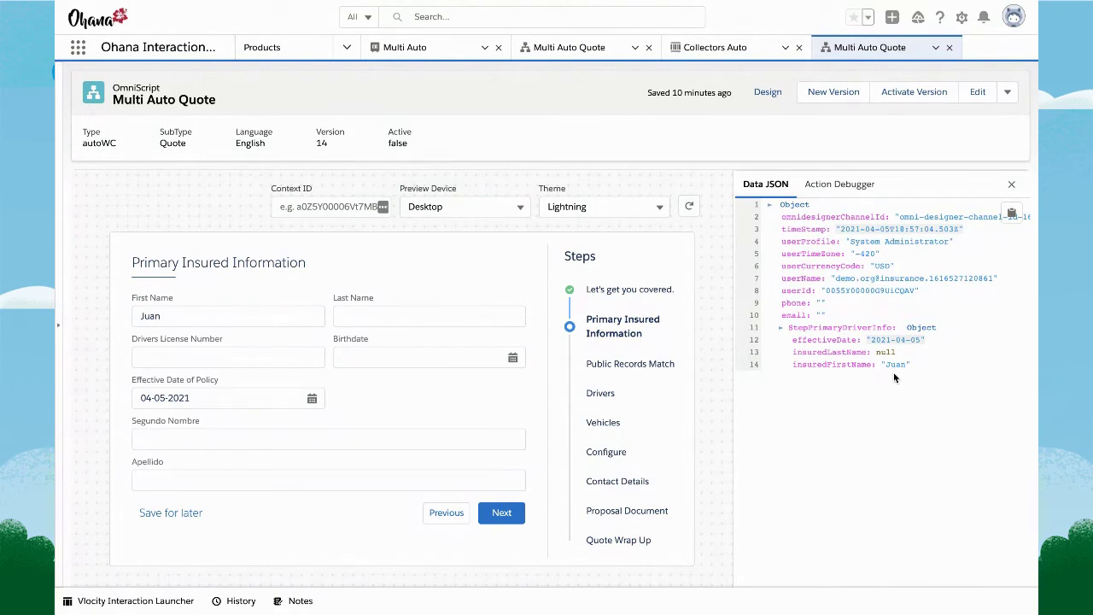
# Return to the design view and add a Telephone element below Apellido in the StepPrimaryDriverInfo step
pyautogui.click(771, 99)
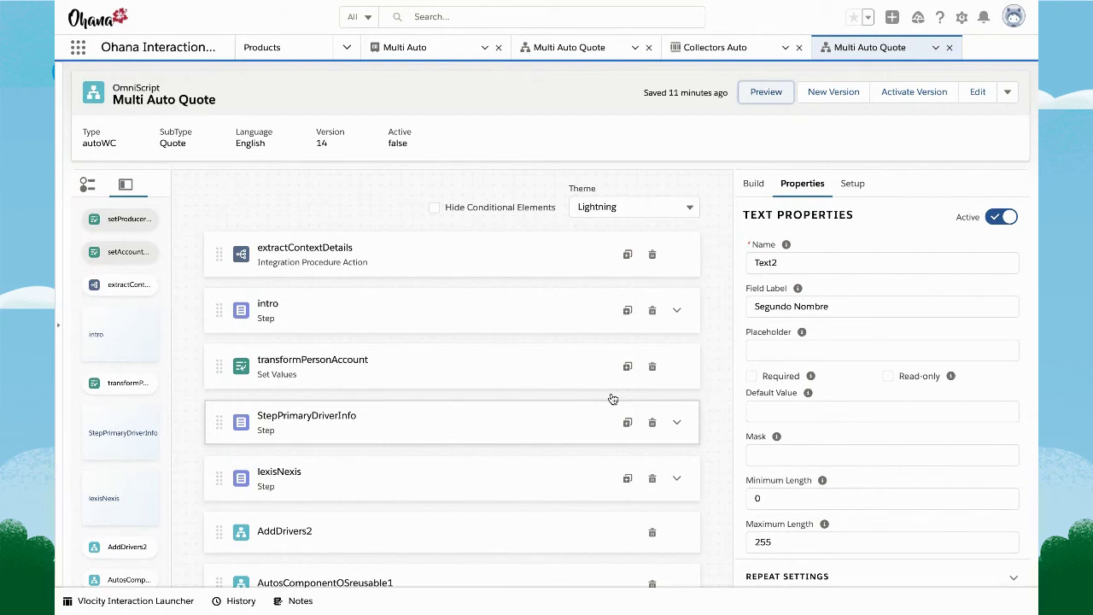
pyautogui.click(433, 435)
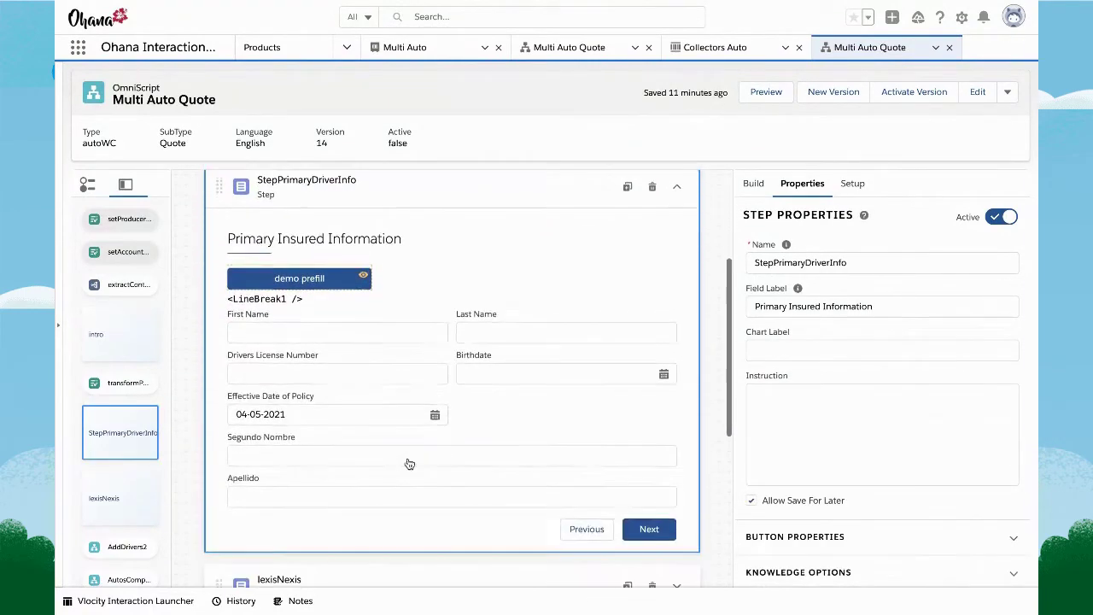
pyautogui.click(753, 184)
pyautogui.click(806, 402)
pyautogui.scroll(-6, 794, 473)
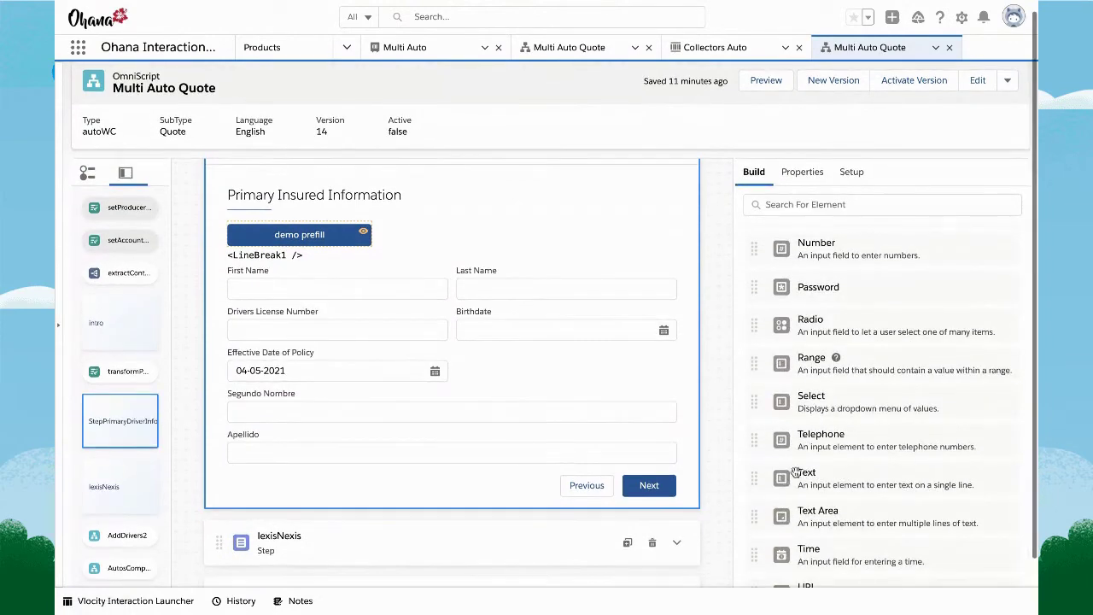
pyautogui.moveTo(829, 447); pyautogui.dragTo(419, 464)
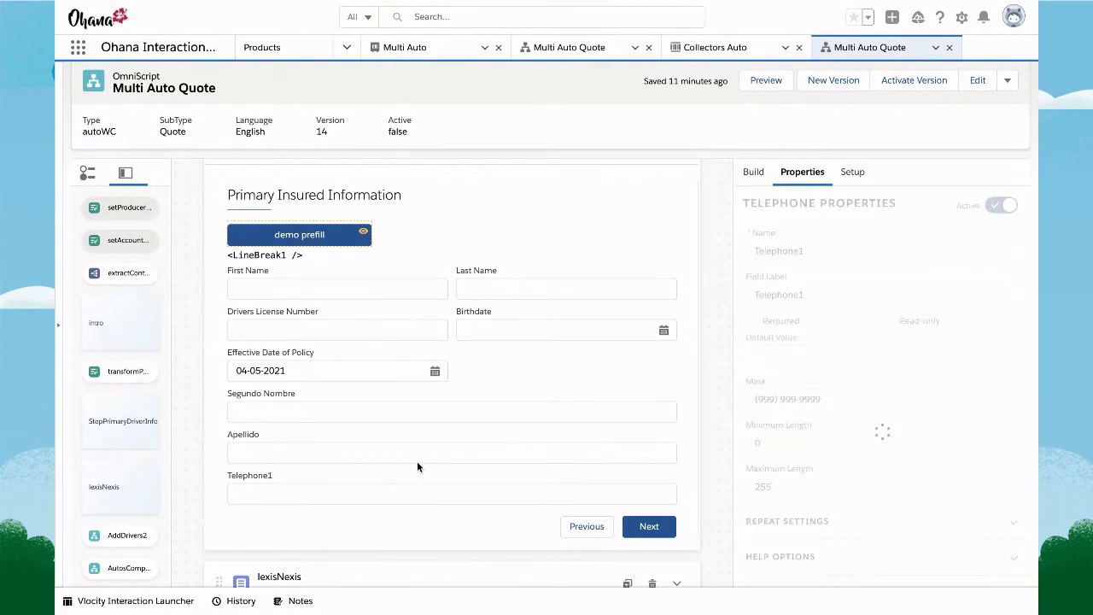
# Set the field label of the new Telephone element in the StepPrimaryDriverInfo step to Celular
pyautogui.doubleClick(804, 296)
pyautogui.write('Celular')
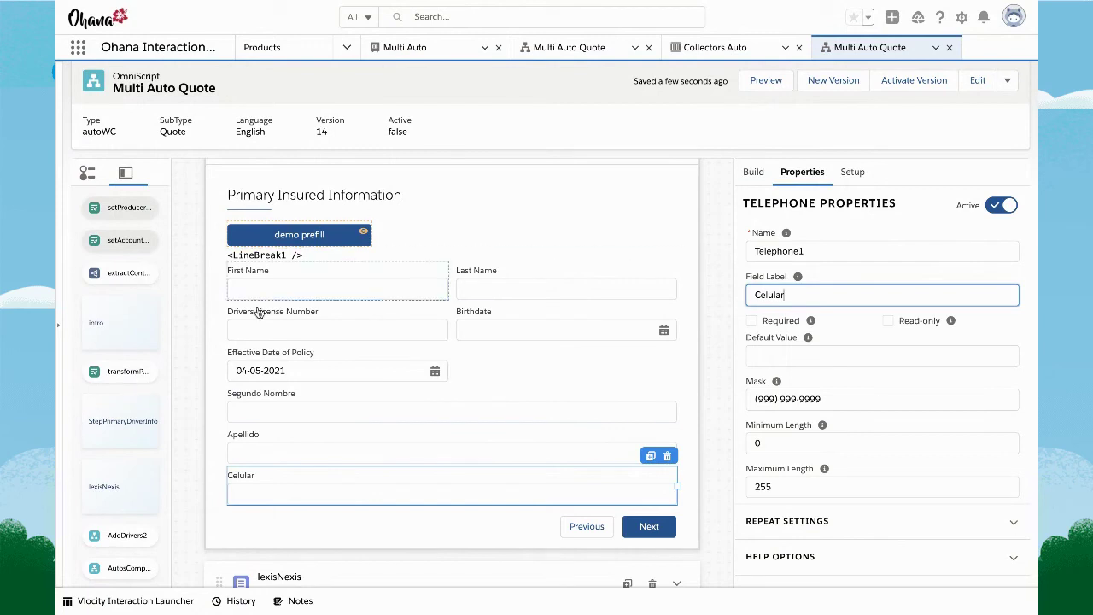
pyautogui.click(393, 519)
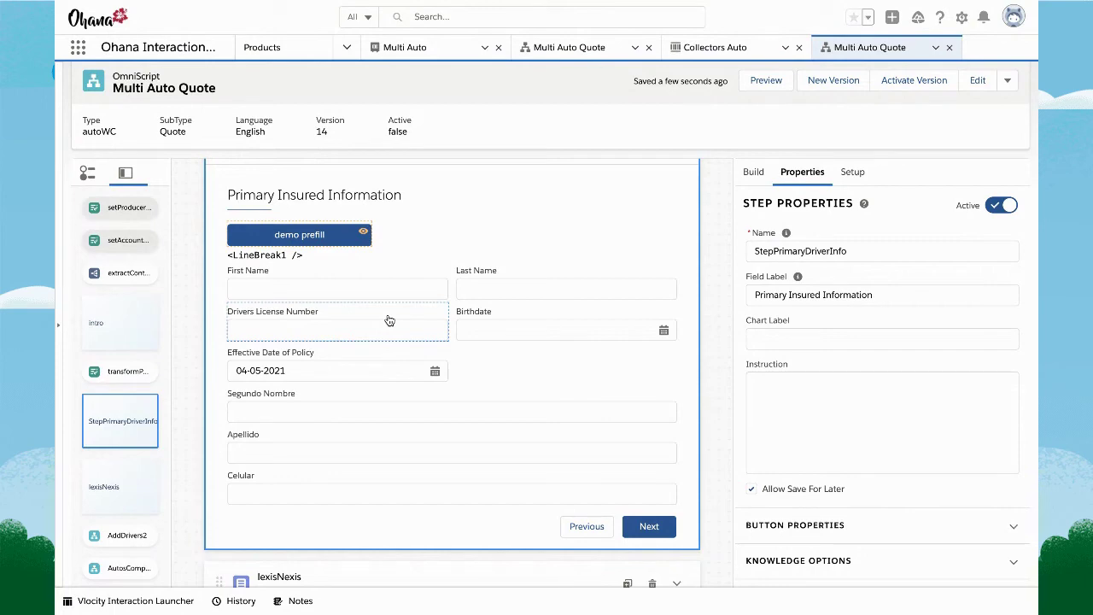
pyautogui.scroll(5, 389, 320)
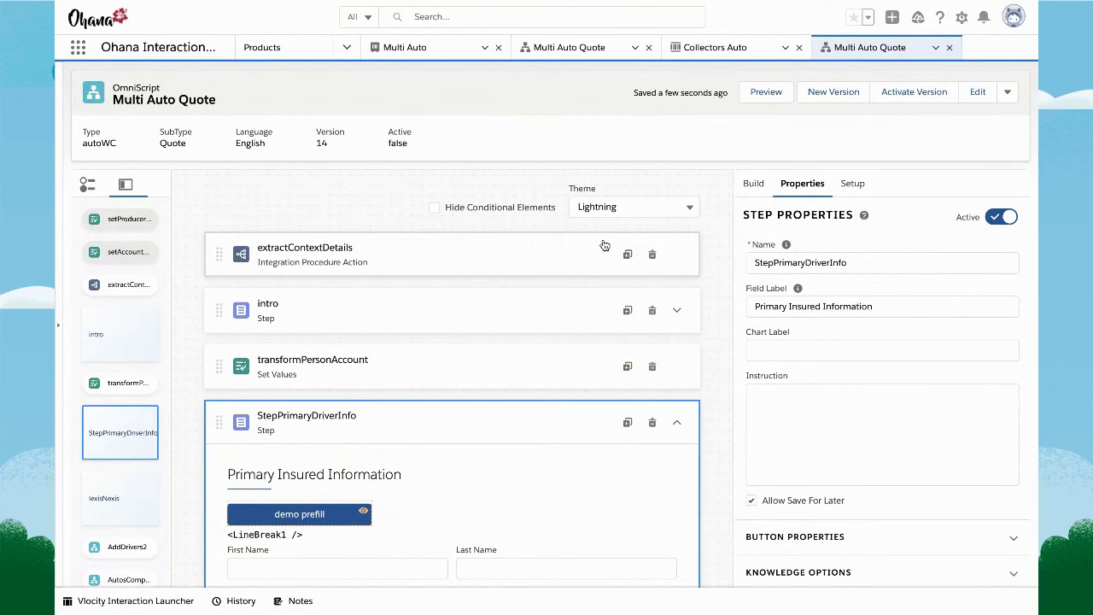
# Start a new search in the Vlocity Interaction Launcher and look up the policyholder by first and last name
pyautogui.click(132, 603)
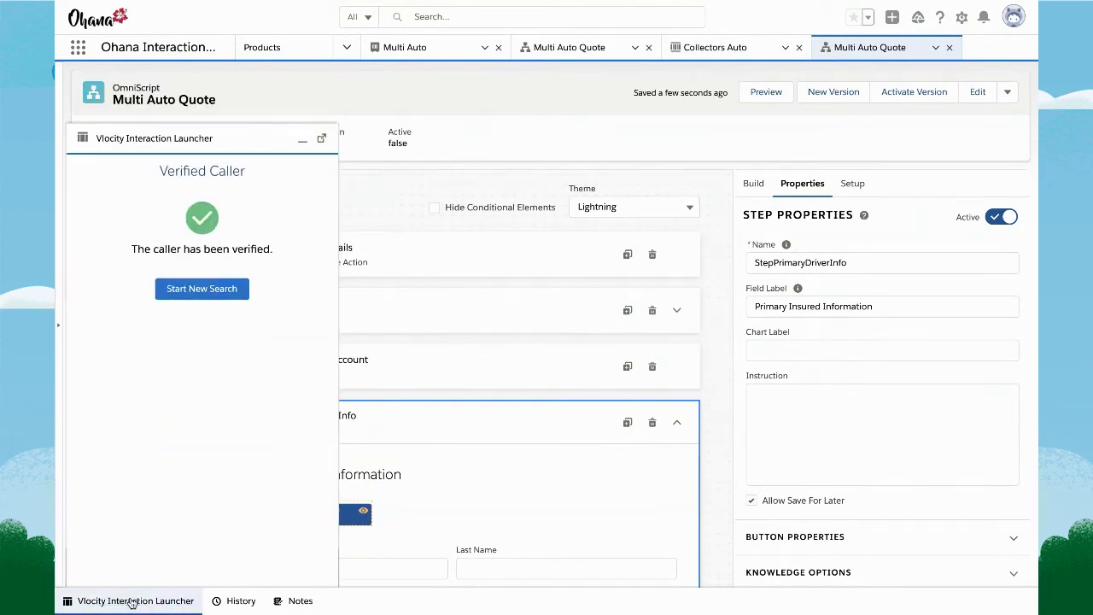
pyautogui.click(202, 292)
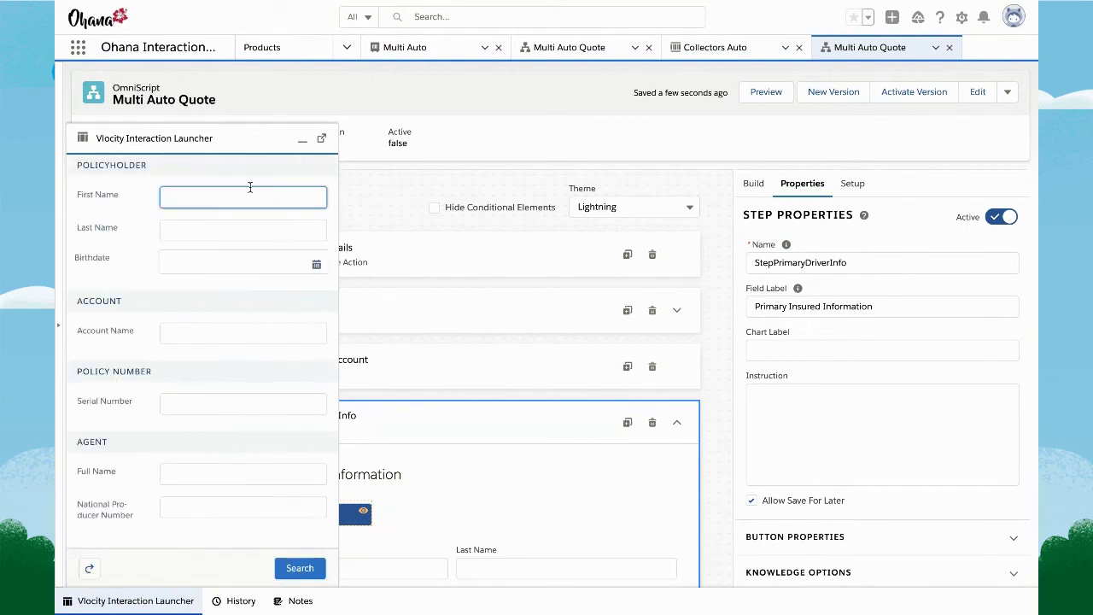
pyautogui.write('ra')
pyautogui.click(224, 231)
pyautogui.write('Alvare')
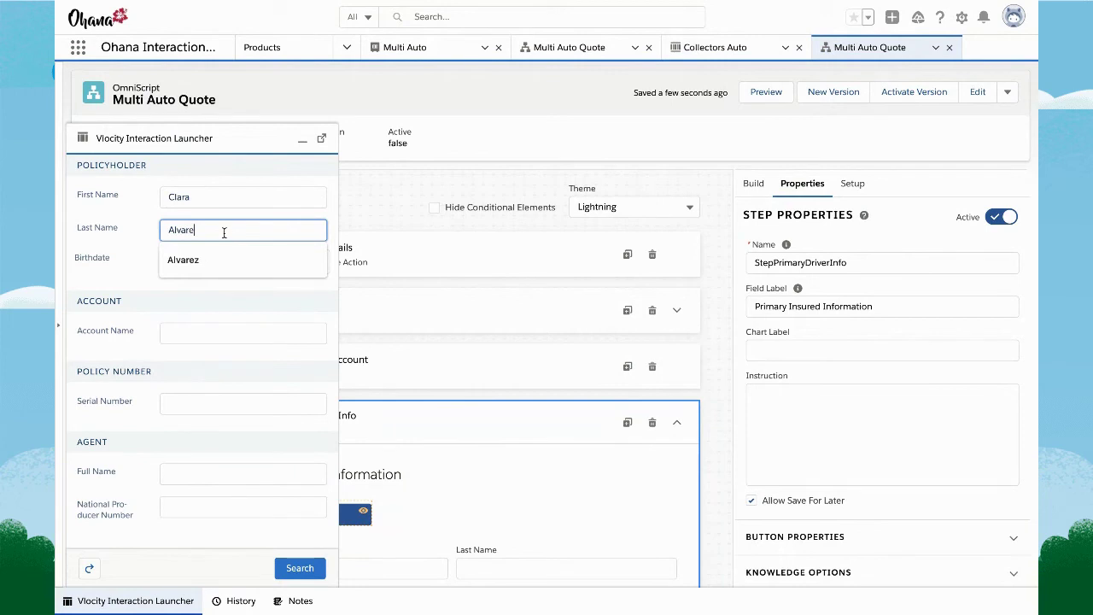
pyautogui.click(239, 260)
pyautogui.click(311, 568)
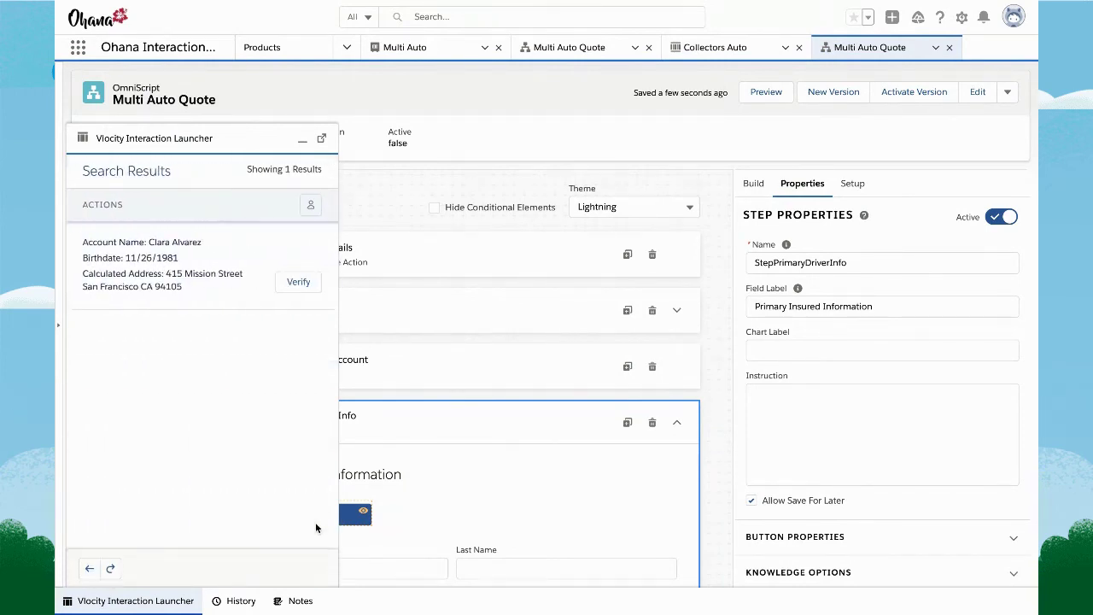
# Verify the caller's account name and birthdate, and launch the customer's console
pyautogui.click(299, 283)
pyautogui.click(281, 282)
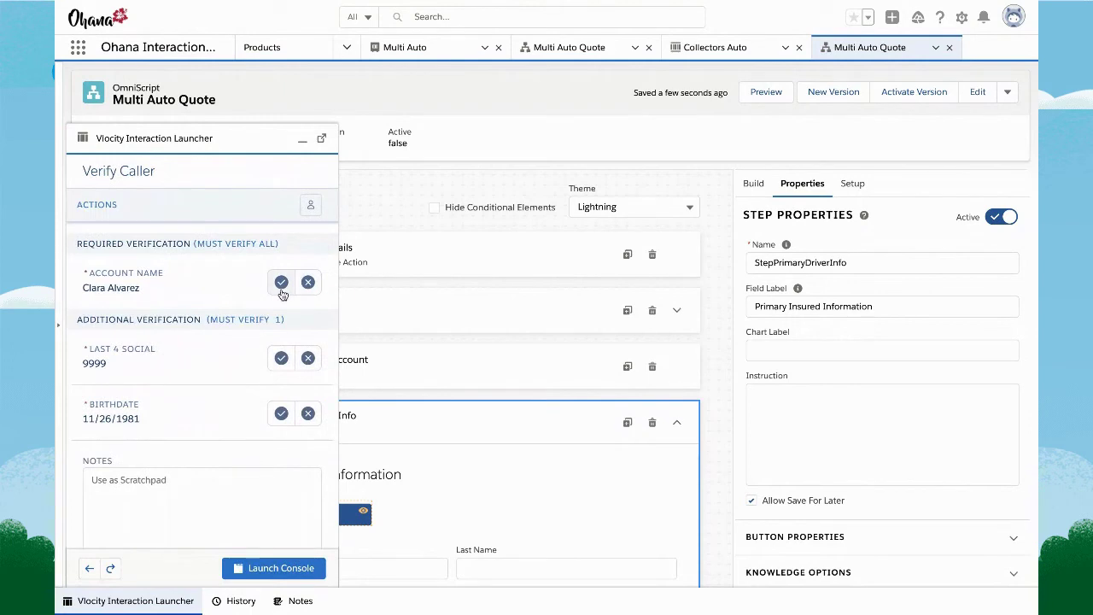
pyautogui.click(281, 414)
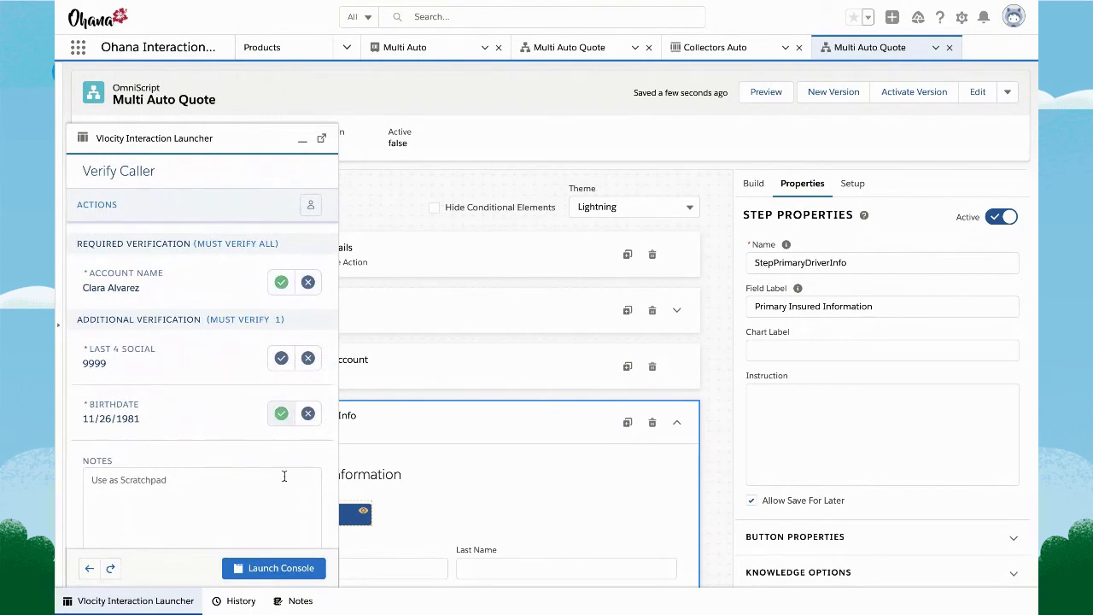
pyautogui.click(287, 569)
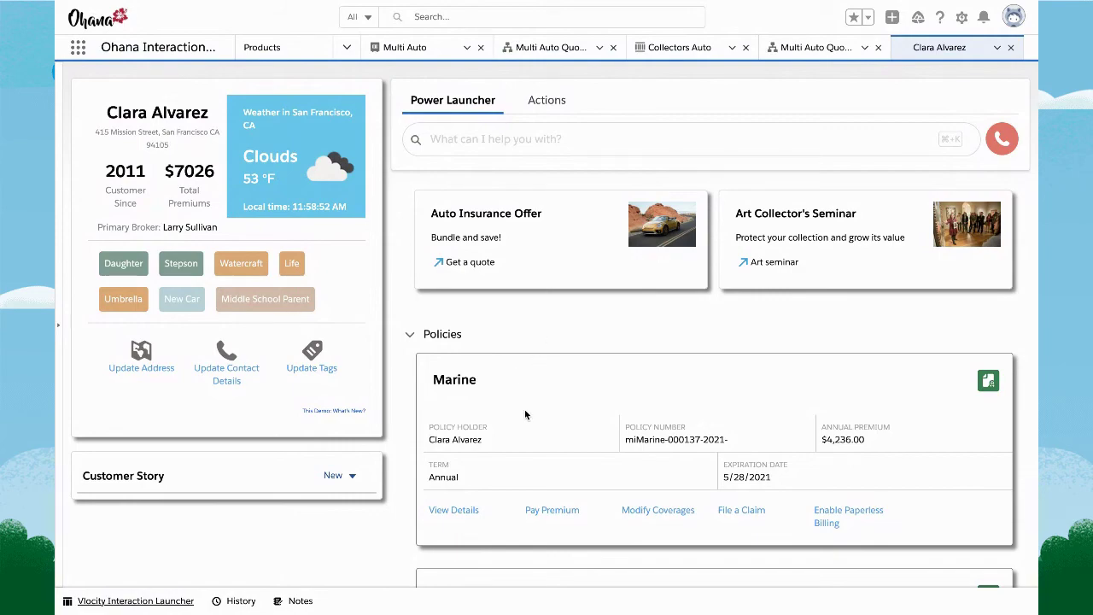
# Review the customer's profile, offers and policy cards in the console, from Marine through Multi Auto
pyautogui.scroll(-4, 524, 412)
pyautogui.scroll(-5, 516, 379)
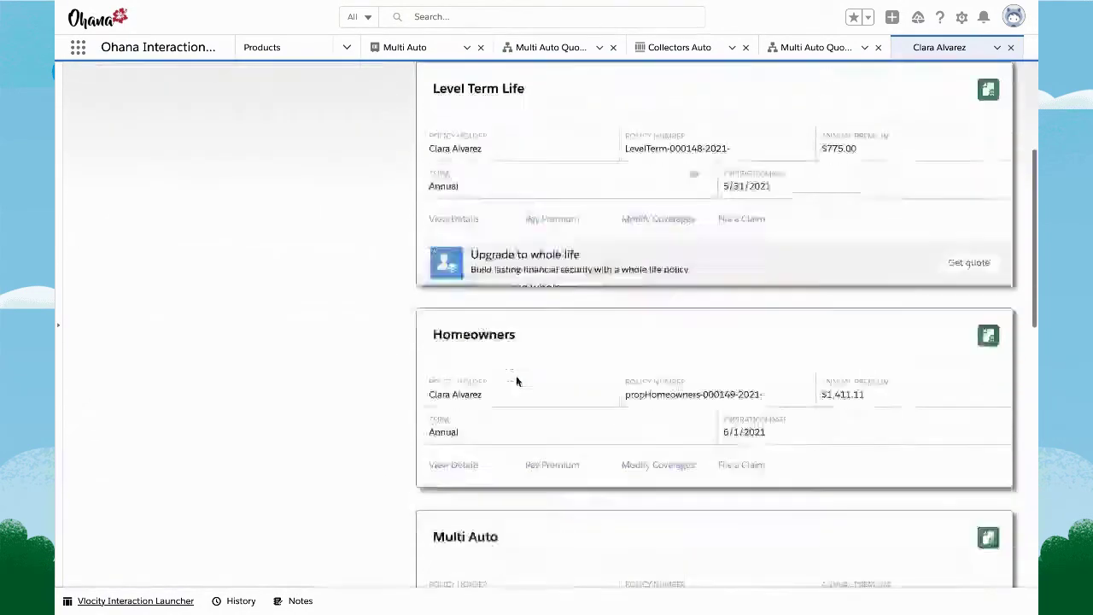
pyautogui.scroll(1, 506, 402)
pyautogui.scroll(3, 513, 276)
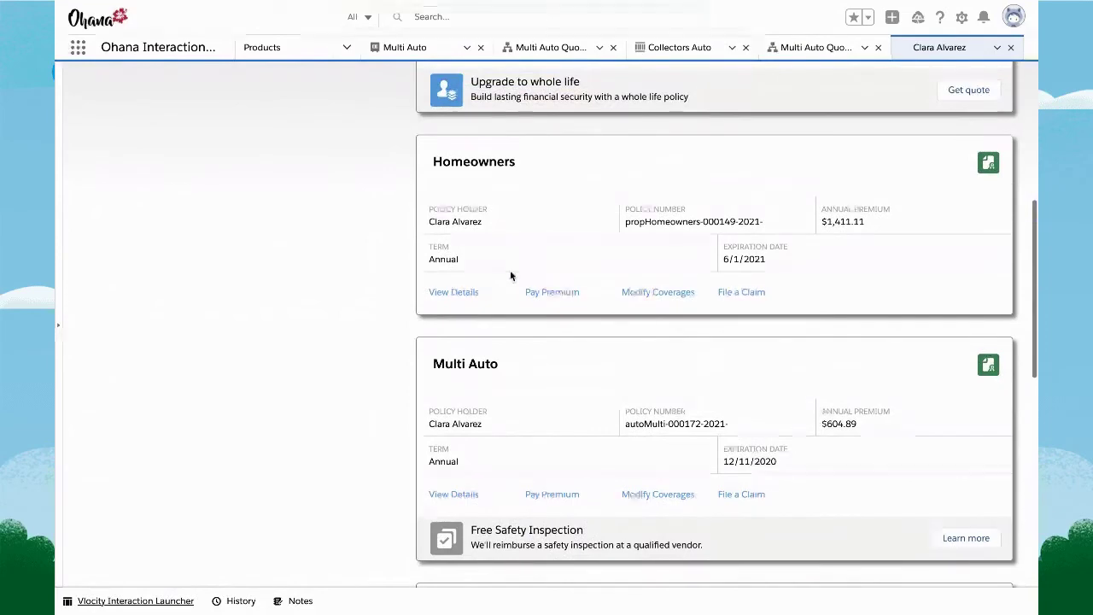
pyautogui.scroll(3, 477, 234)
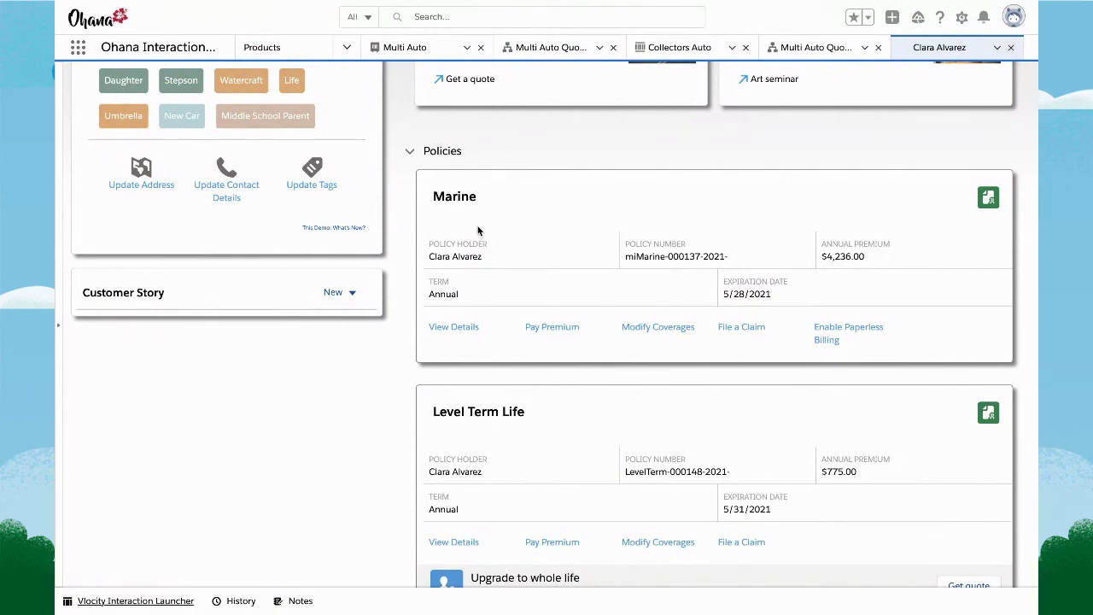
pyautogui.scroll(3, 483, 214)
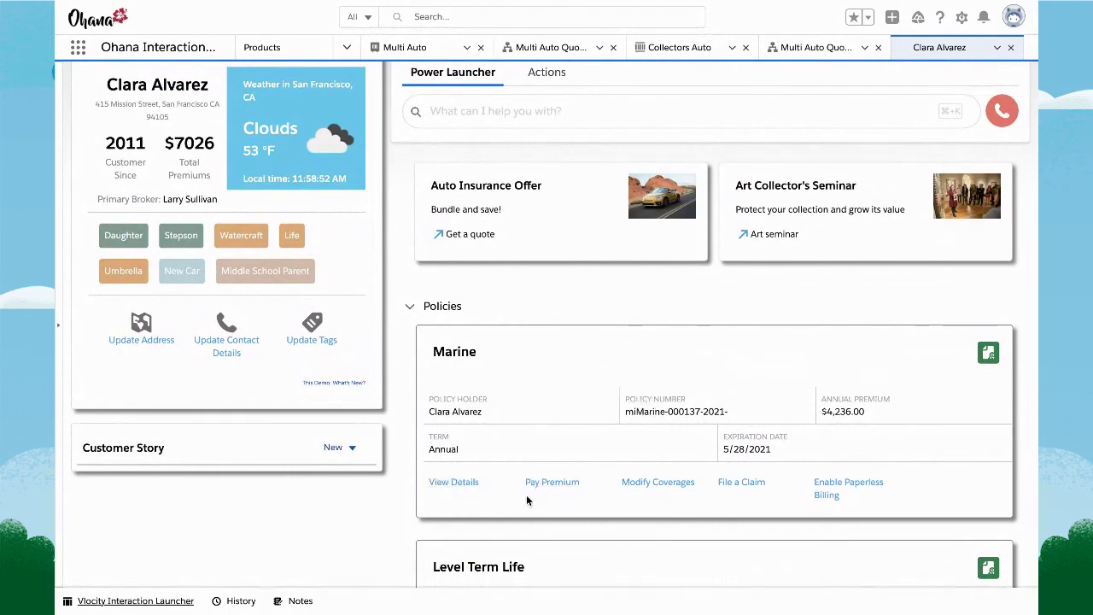
pyautogui.scroll(1, 526, 500)
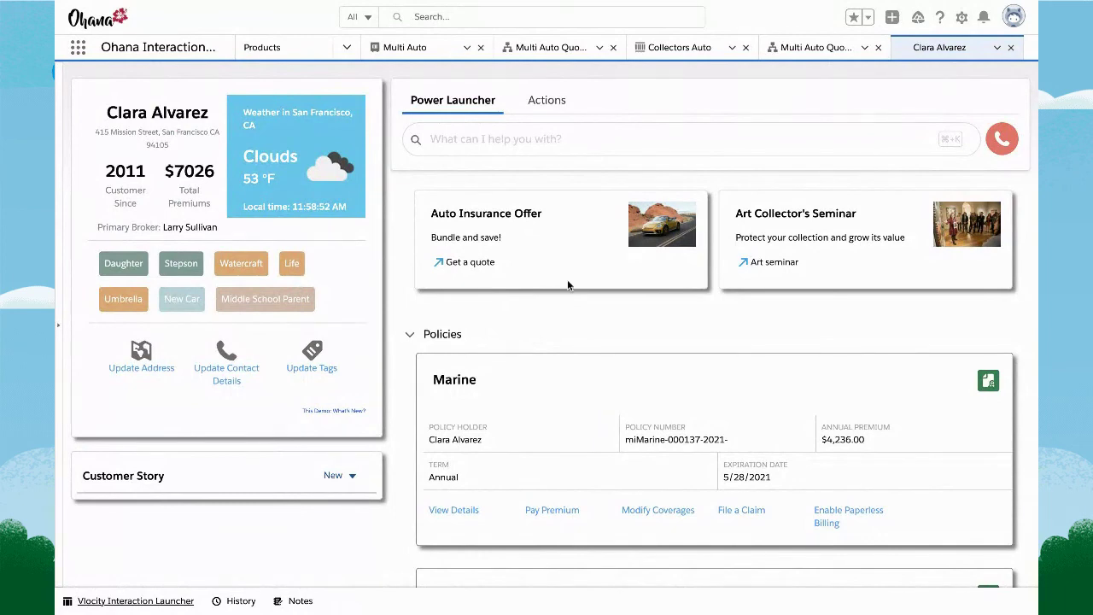
pyautogui.scroll(-1, 567, 279)
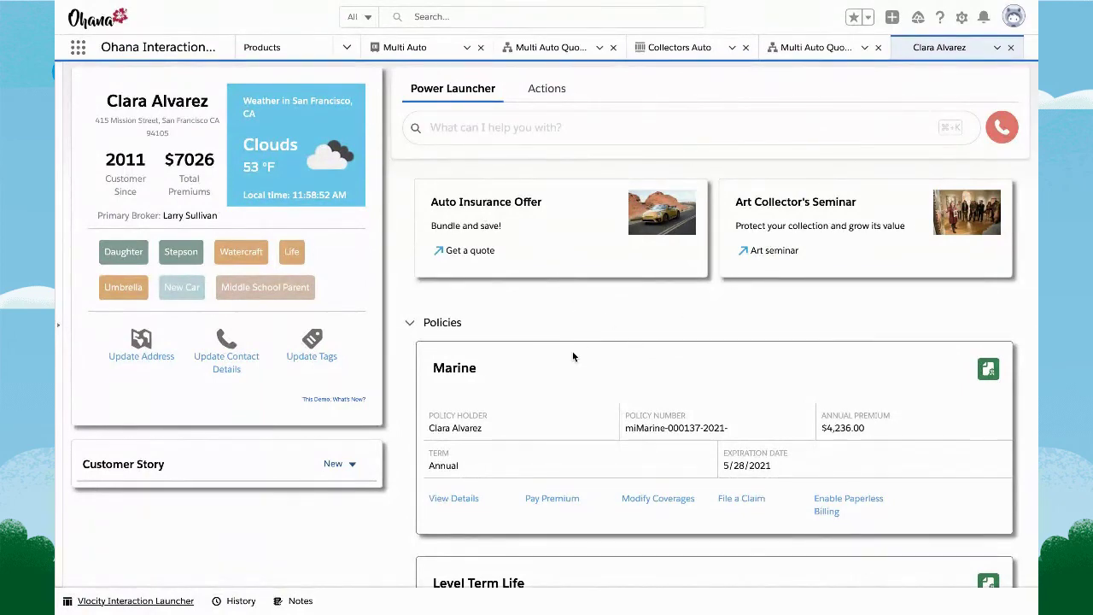
pyautogui.scroll(-1, 468, 253)
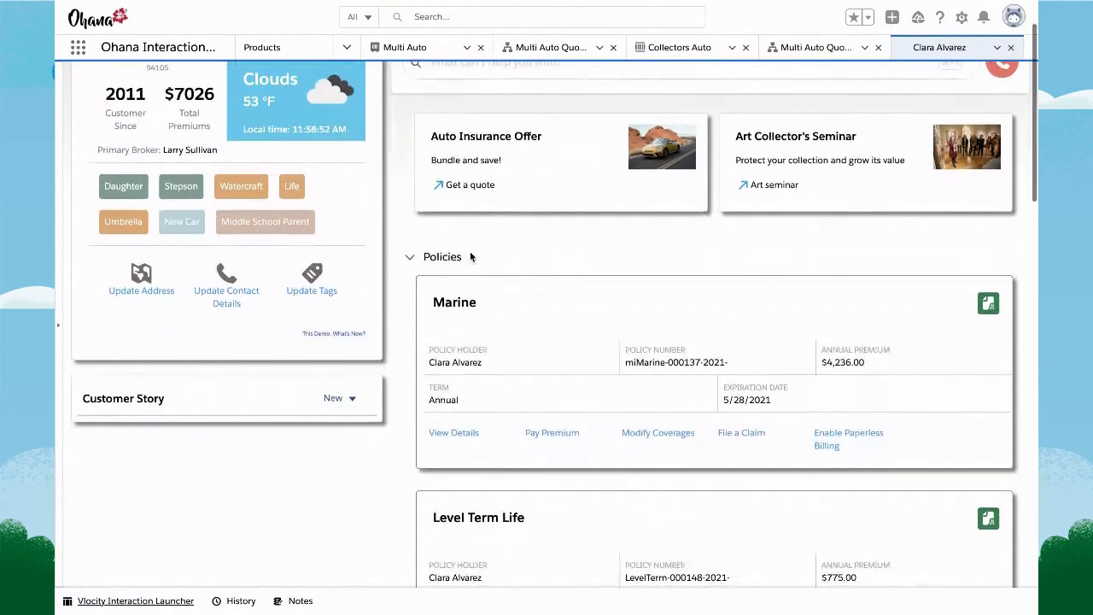
pyautogui.scroll(-6, 475, 243)
pyautogui.scroll(-3, 476, 246)
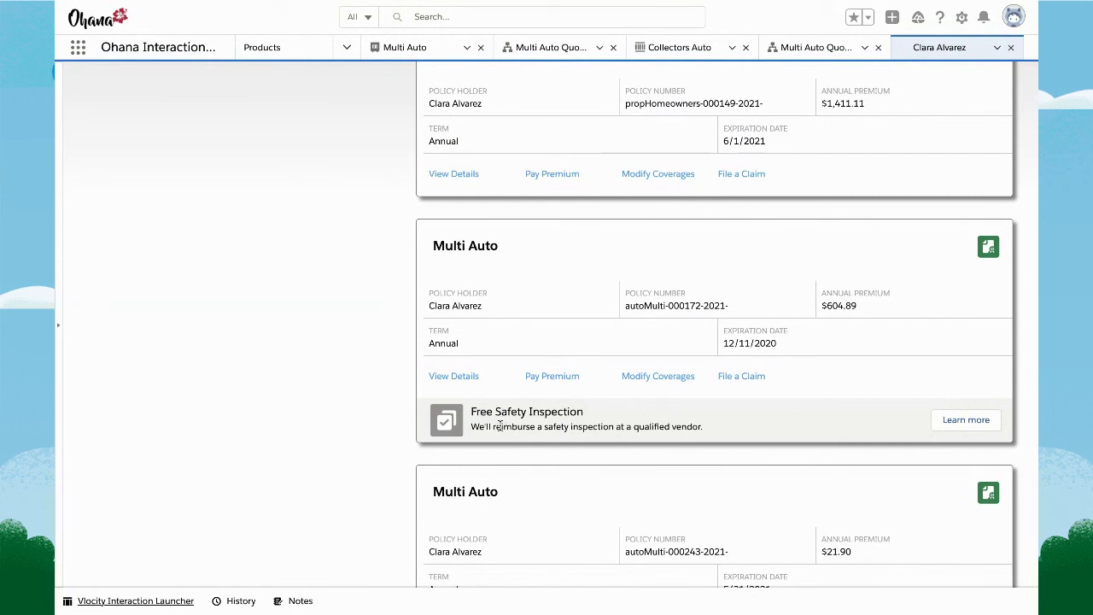
# View the details of the Multi Auto policy with the Free Safety Inspection offer, reviewing its vehicle coverages and available actions
pyautogui.click(468, 380)
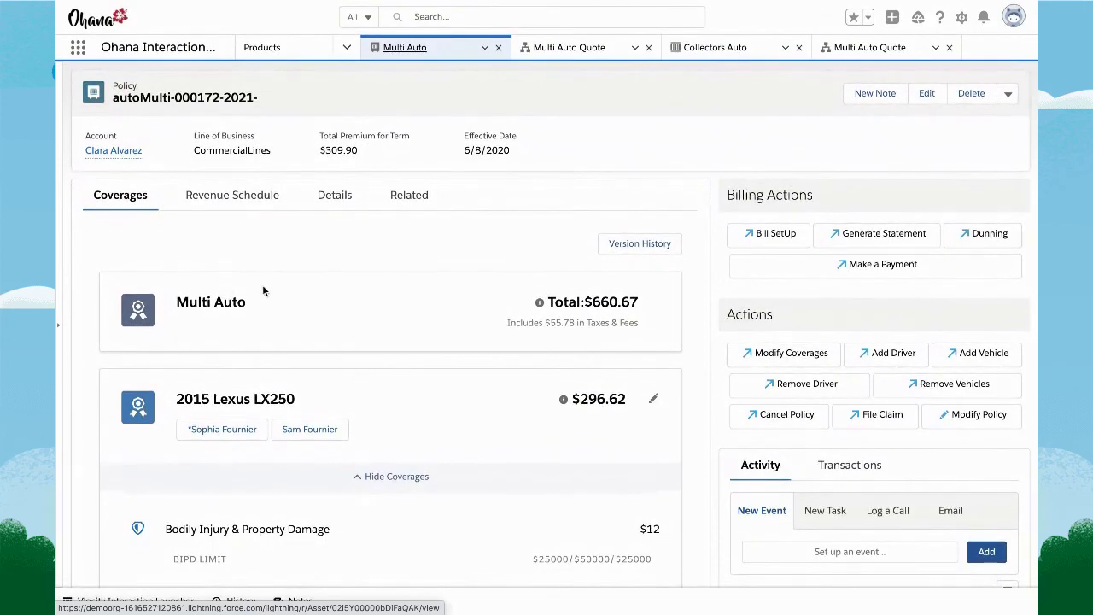
pyautogui.scroll(-1, 263, 291)
pyautogui.scroll(-5, 262, 291)
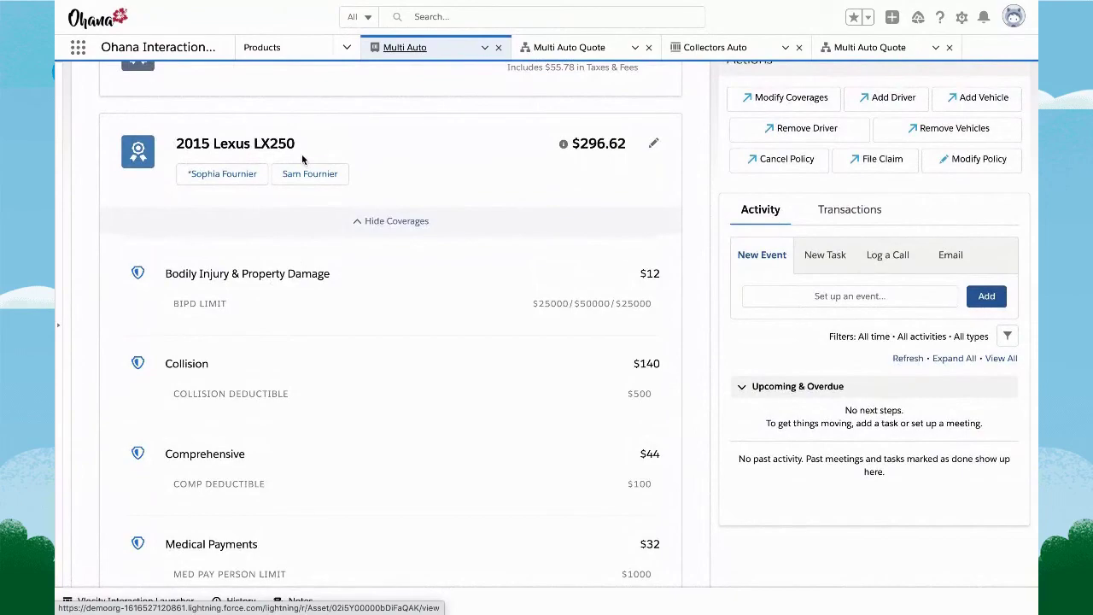
pyautogui.scroll(-10, 348, 272)
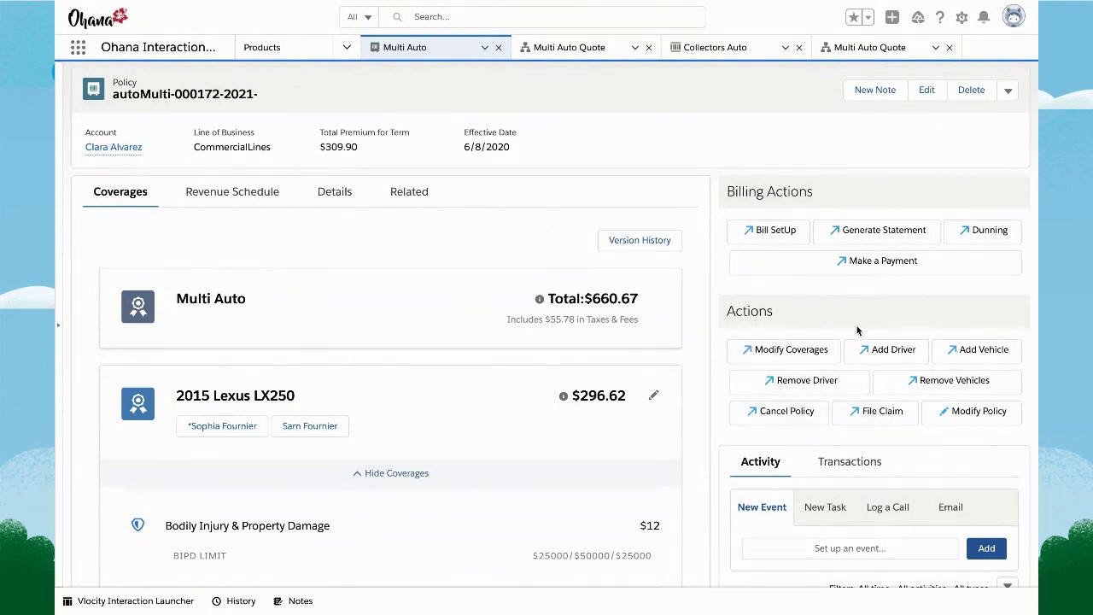
pyautogui.click(868, 414)
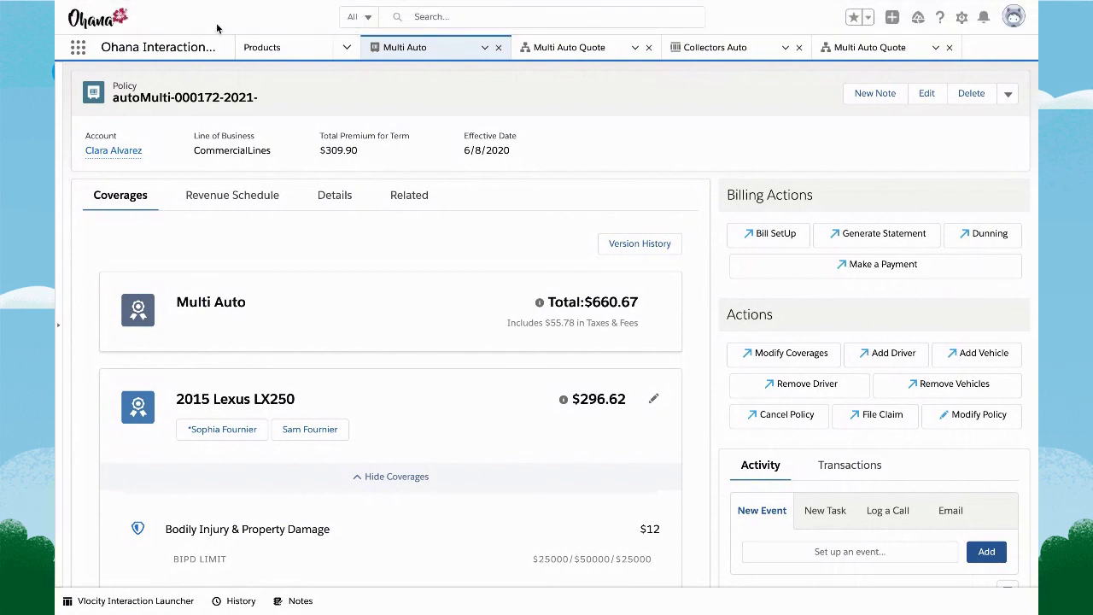
# Show the browser's toolbar in full screen and switch to the Einstein Analytics dashboard Sales Manager: Team Book of Business
pyautogui.moveTo(225, 6)
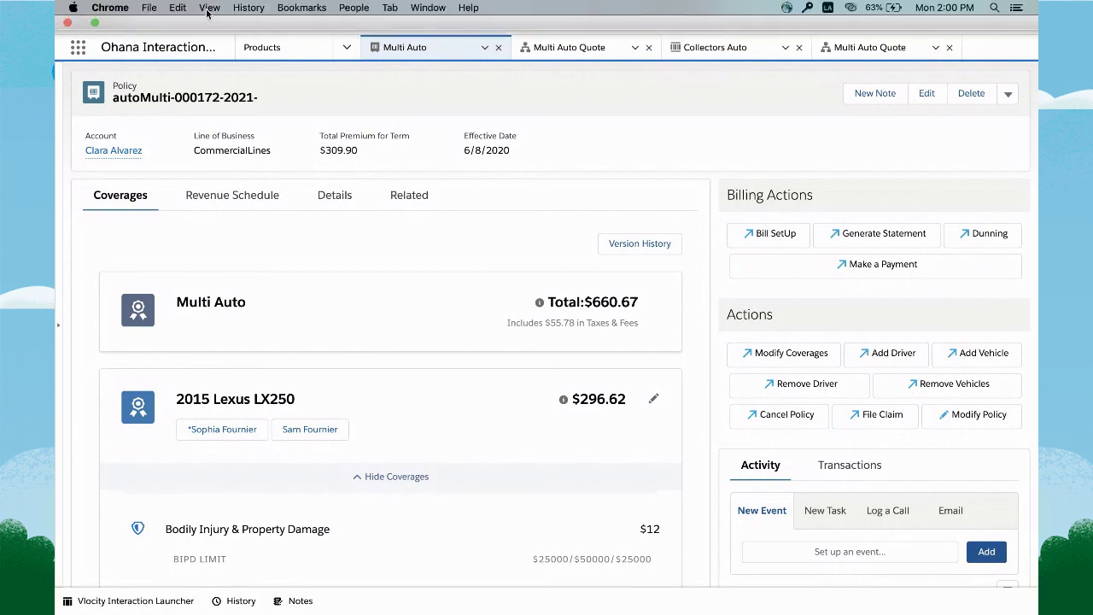
pyautogui.click(209, 8)
pyautogui.click(212, 35)
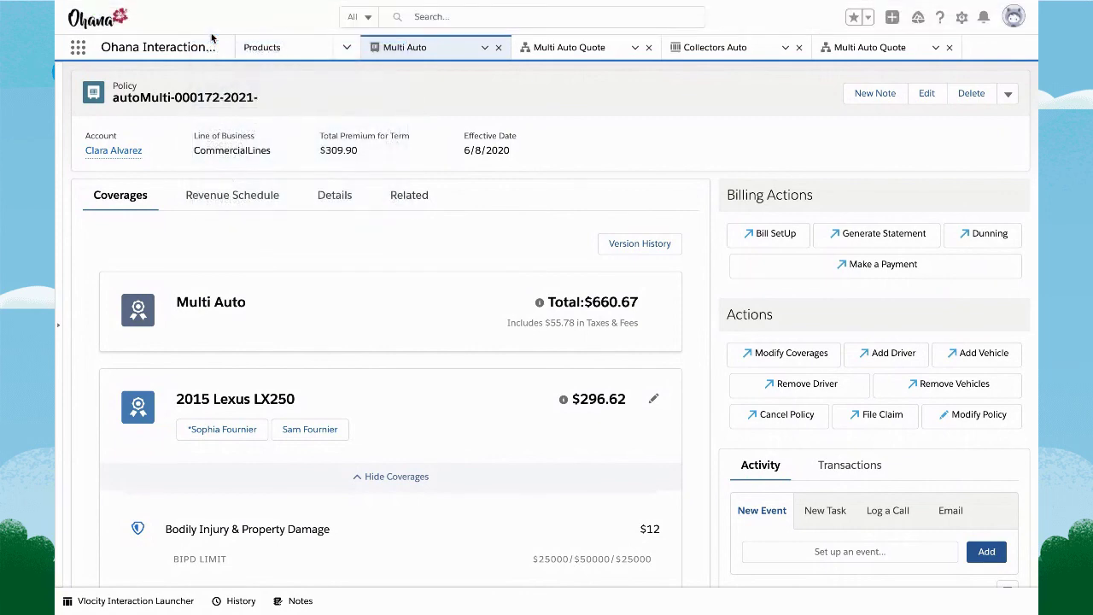
pyautogui.click(256, 16)
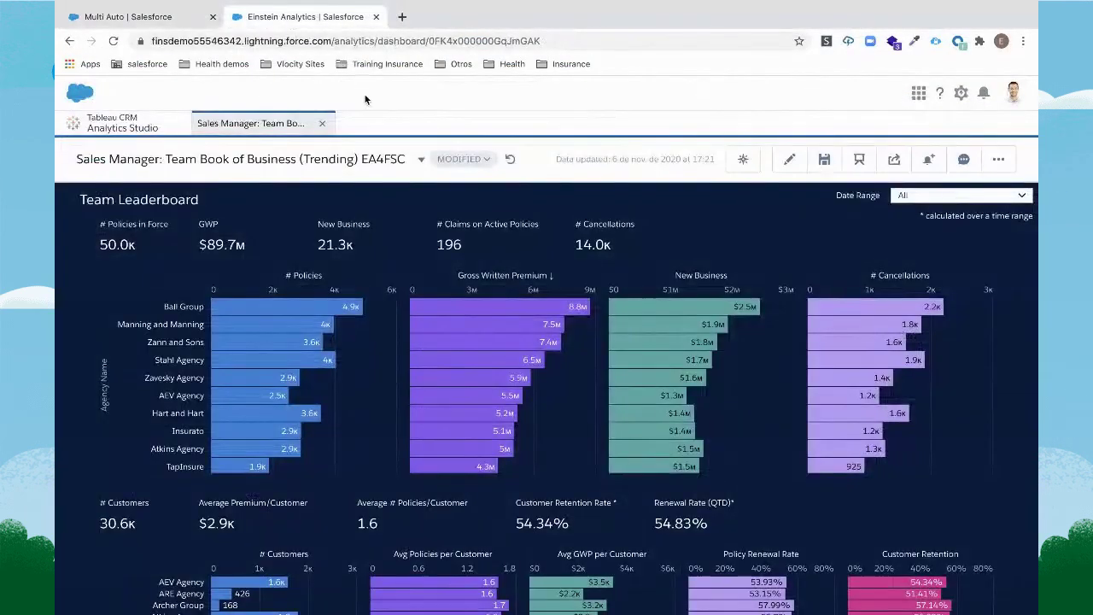
# Reset the dashboard to its original filters and filter Policy Type to equal Motor
pyautogui.click(512, 160)
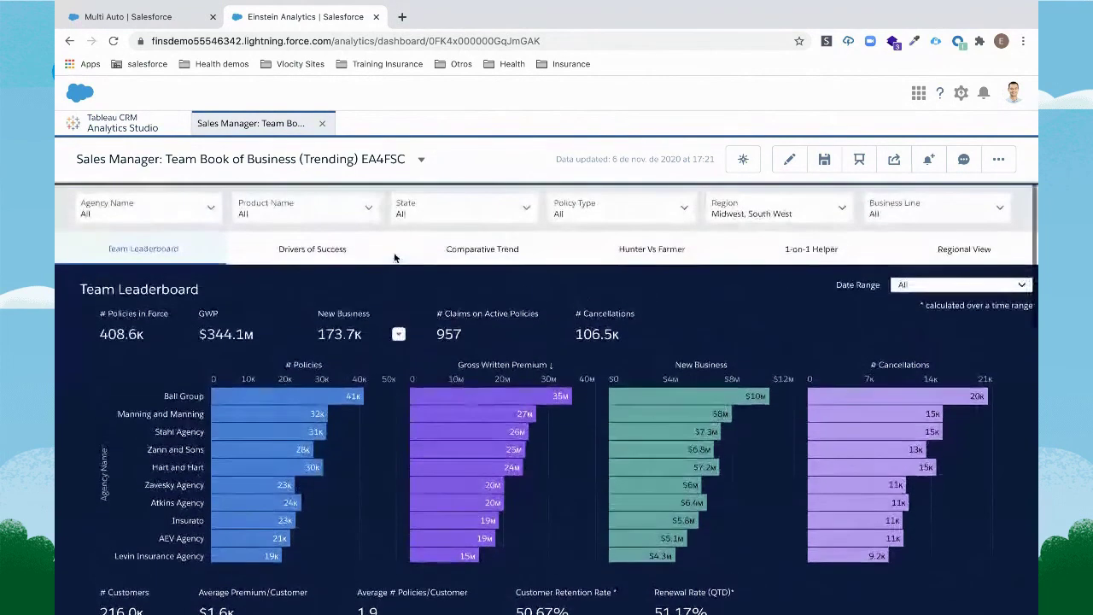
pyautogui.click(611, 223)
pyautogui.scroll(-3, 629, 376)
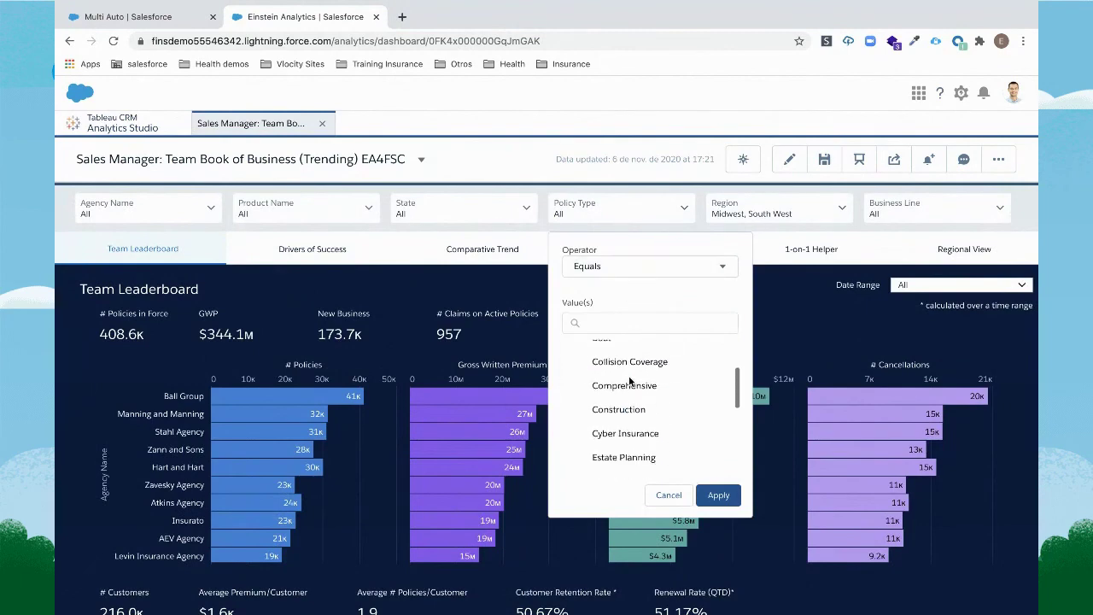
pyautogui.scroll(-2, 629, 376)
pyautogui.click(604, 419)
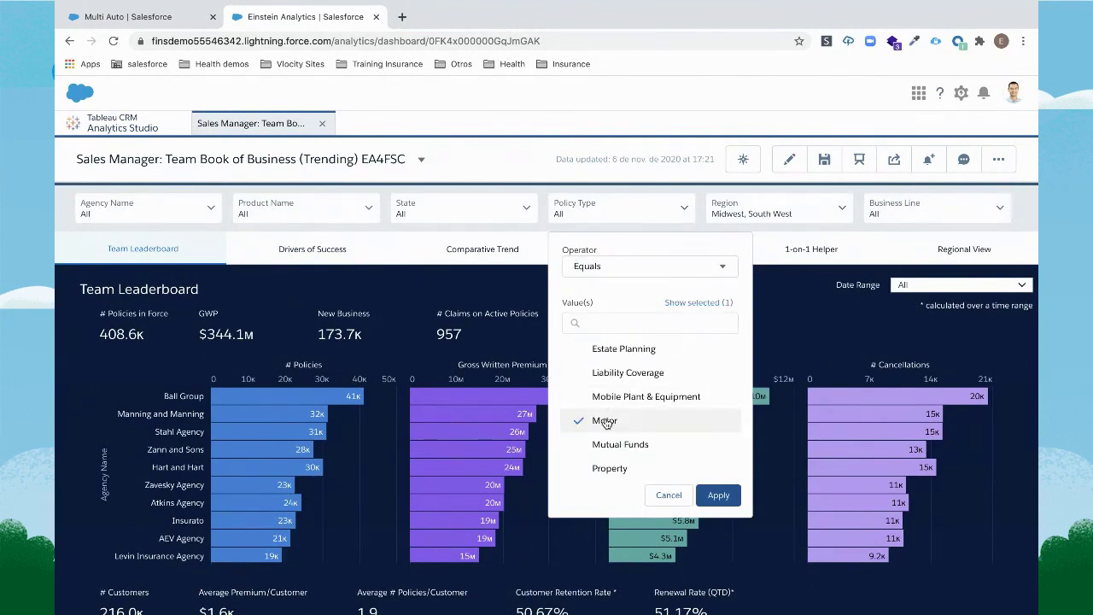
pyautogui.click(712, 492)
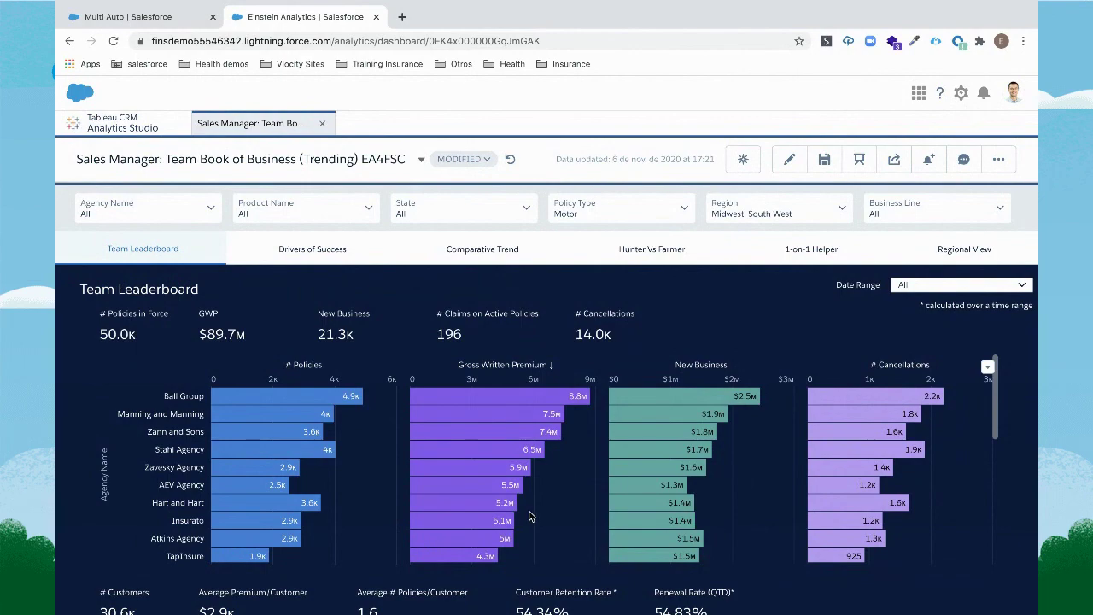
# Examine the Team Leaderboard charts by agency, covering policies, premium, new business, cancellations, customers, retention and claims
pyautogui.scroll(-1, 529, 516)
pyautogui.scroll(-2, 528, 517)
pyautogui.scroll(-2, 681, 362)
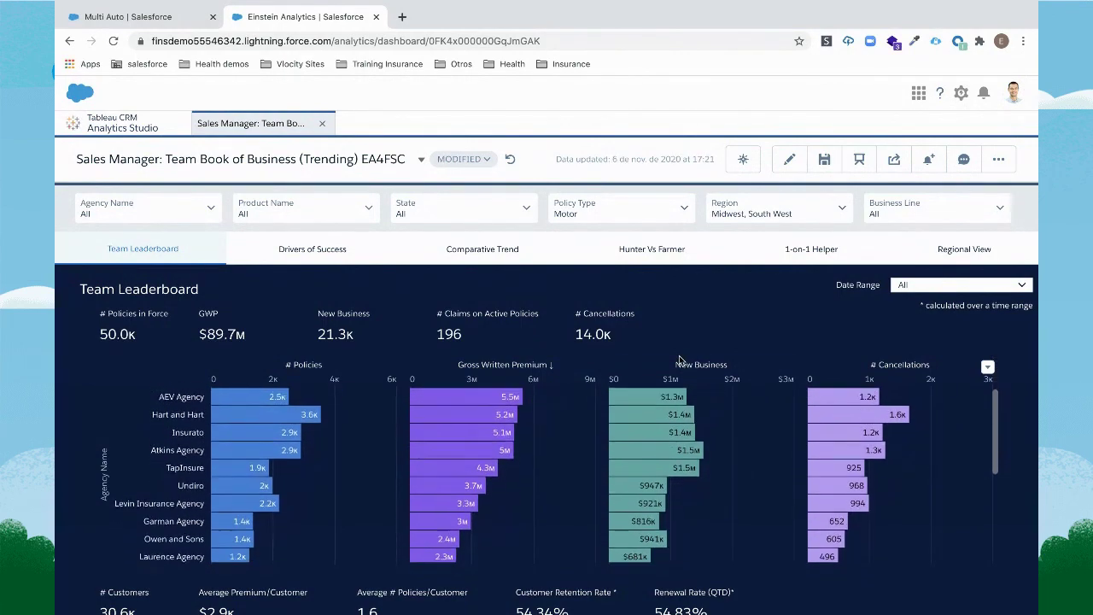
pyautogui.scroll(-3, 681, 340)
pyautogui.scroll(-2, 681, 335)
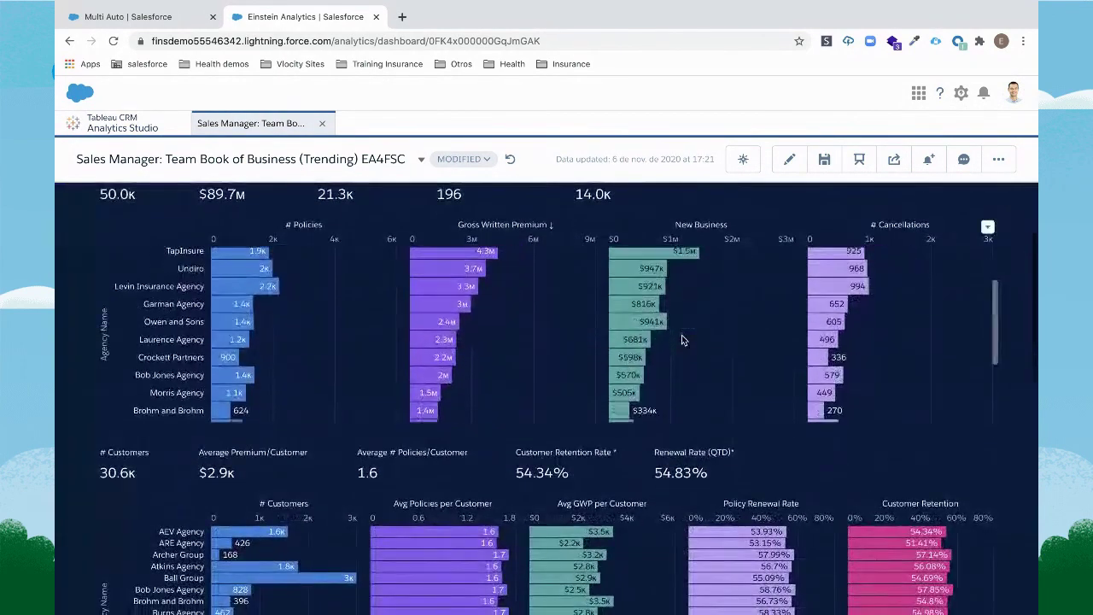
pyautogui.scroll(-3, 708, 512)
pyautogui.scroll(-2, 914, 378)
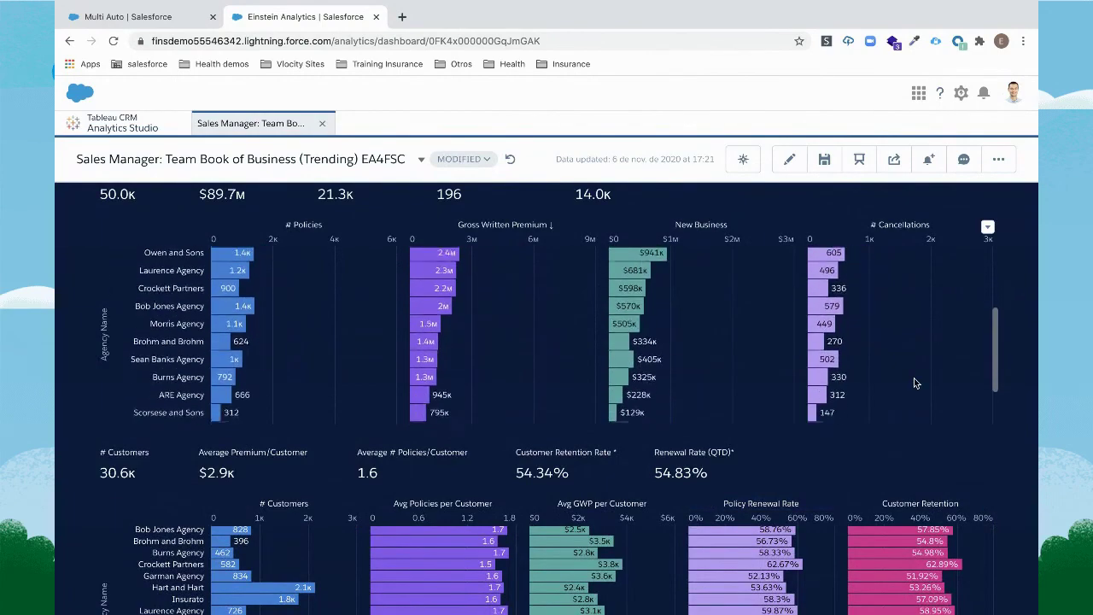
pyautogui.scroll(-3, 999, 464)
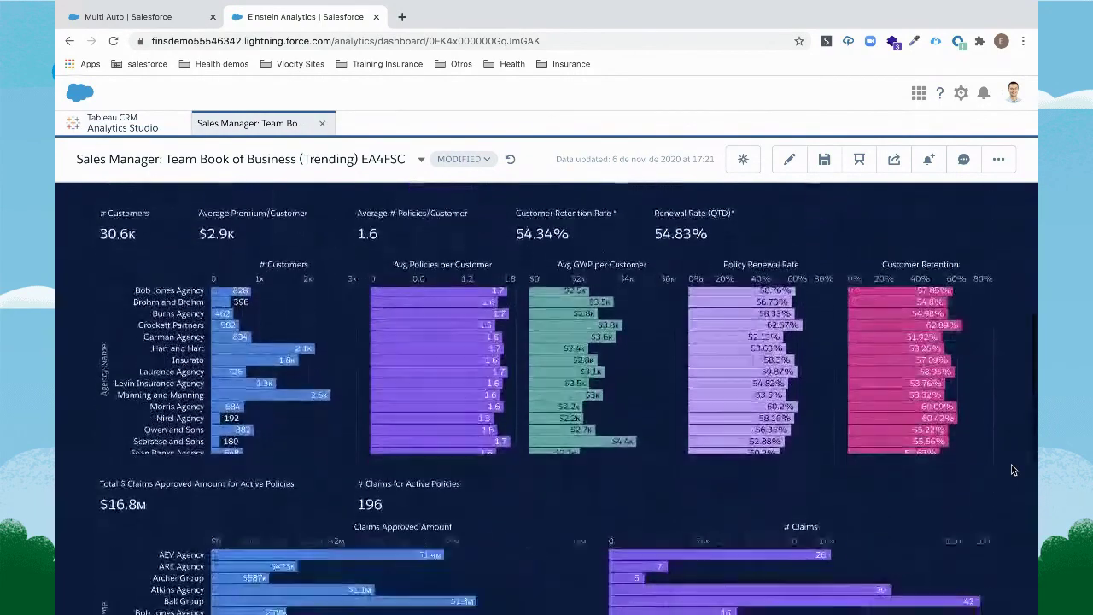